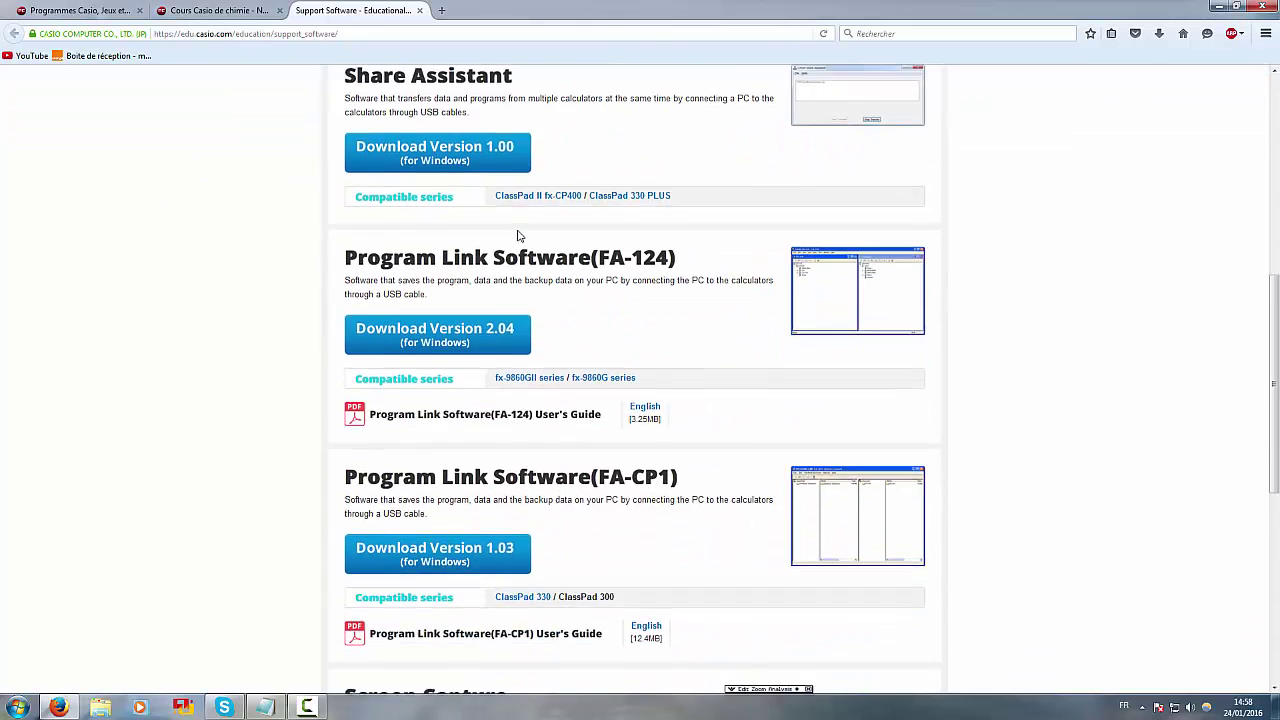
pyautogui.scroll(2, 440, 257)
pyautogui.click(473, 337)
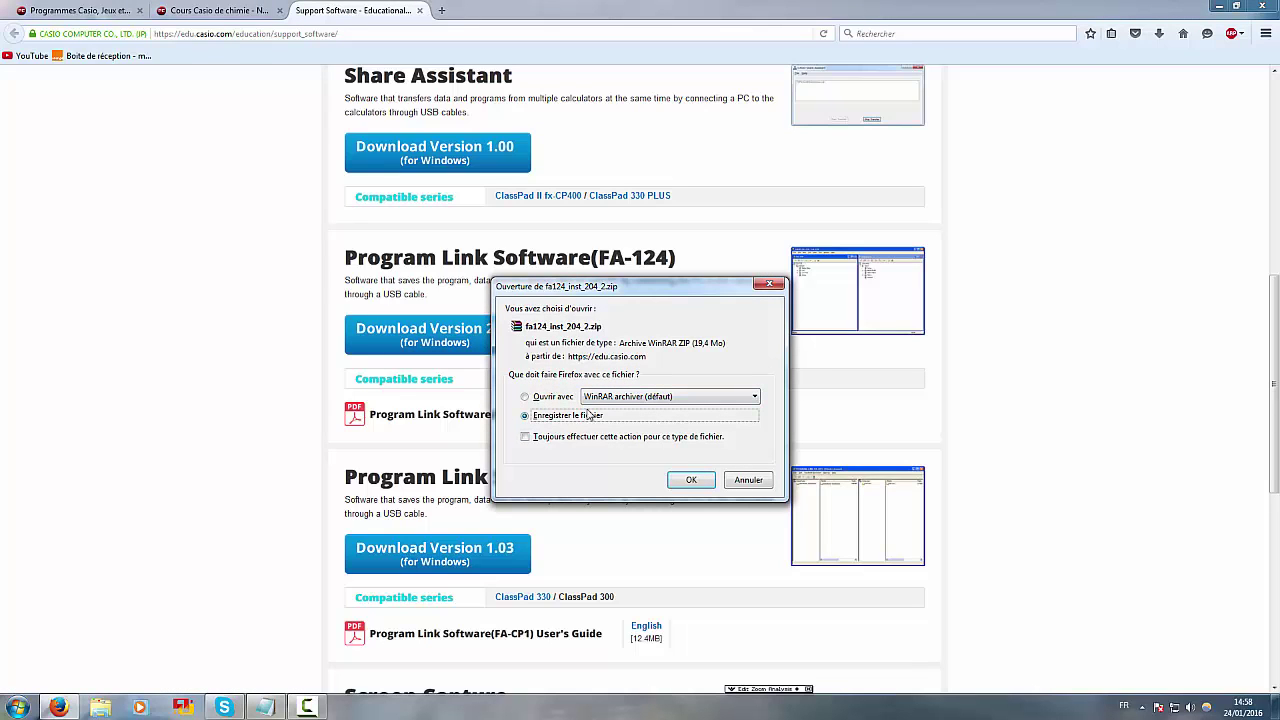
pyautogui.click(748, 481)
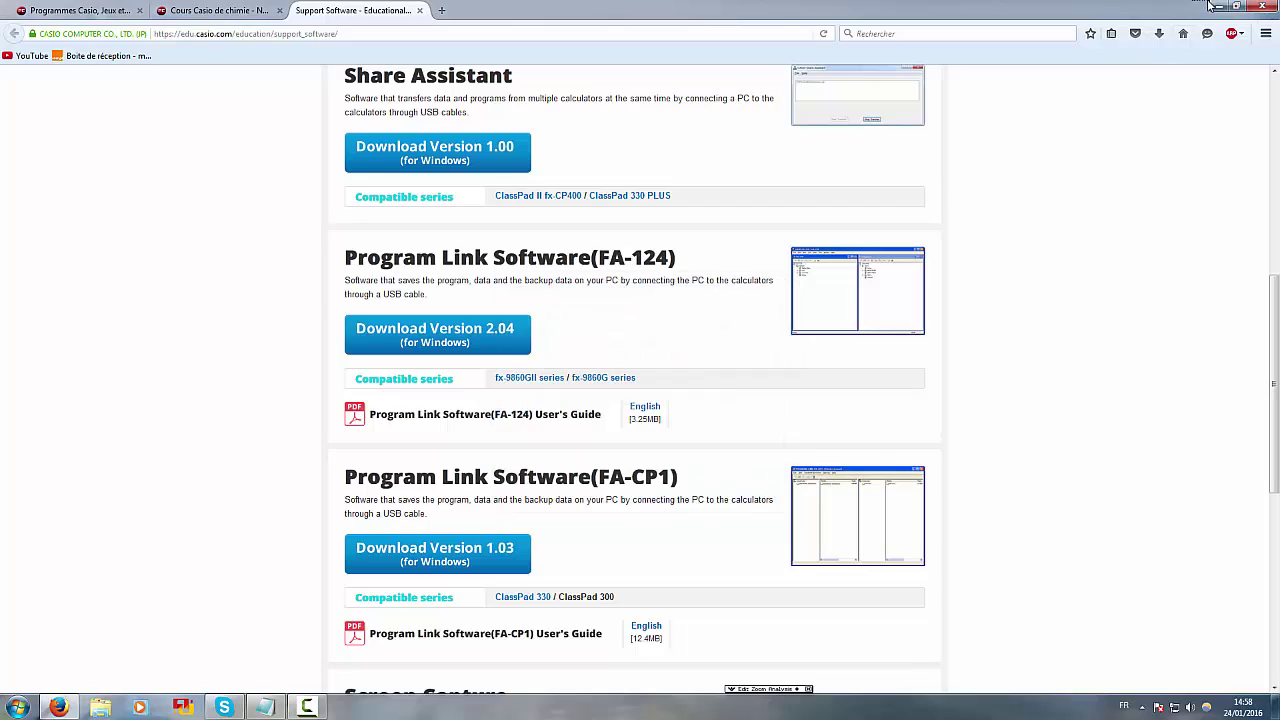
# - Minimize the browser and open the Téléchargements folder in the file explorer
pyautogui.click(1217, 6)
pyautogui.click(18, 707)
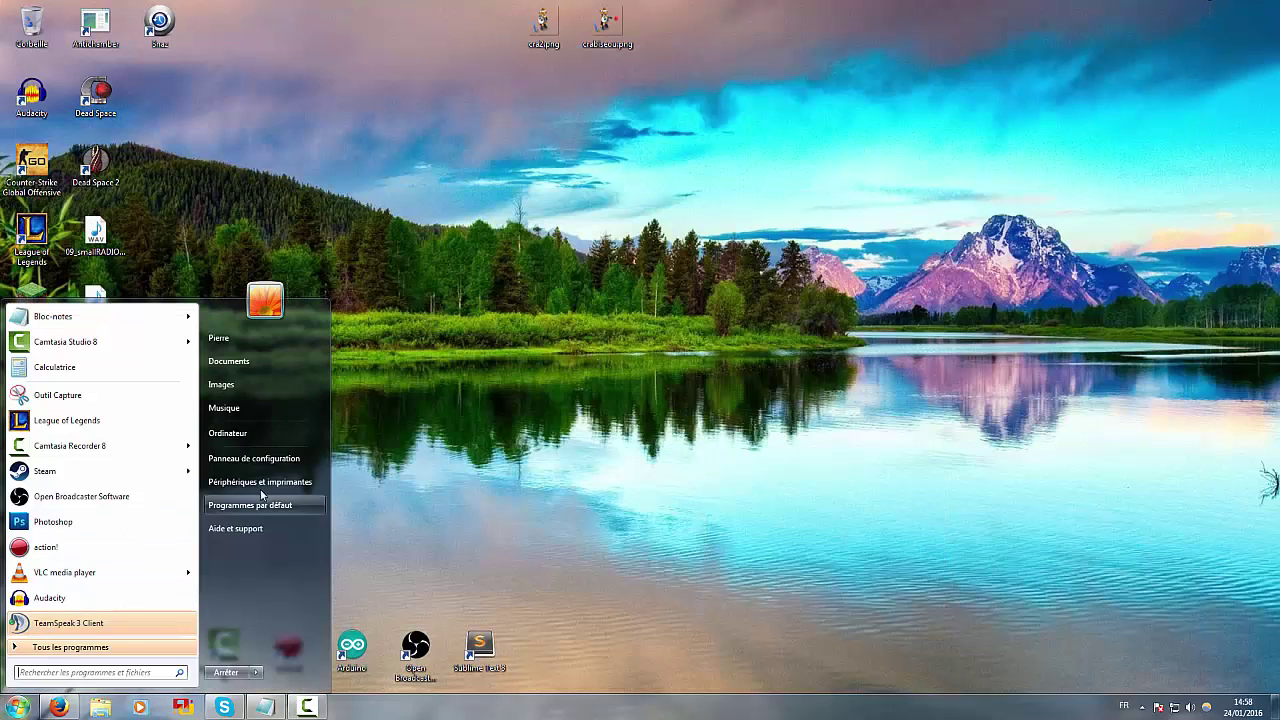
pyautogui.click(290, 432)
pyautogui.click(201, 263)
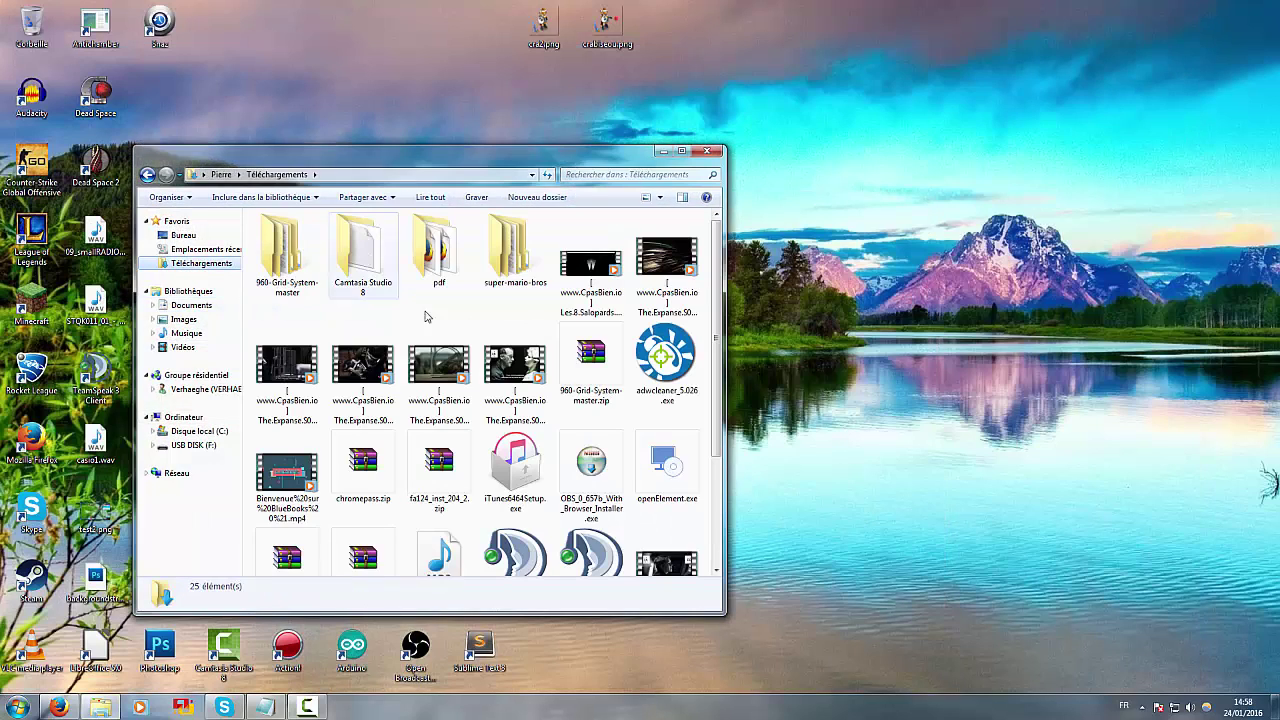
# - Extract fa124_inst_204_2.zip in place and move the extracted CASIO FA-124.exe onto the desktop
pyautogui.moveTo(725, 267); pyautogui.dragTo(719, 285)
pyautogui.moveTo(712, 312); pyautogui.dragTo(708, 400)
pyautogui.click(437, 355)
pyautogui.rightClick(436, 360)
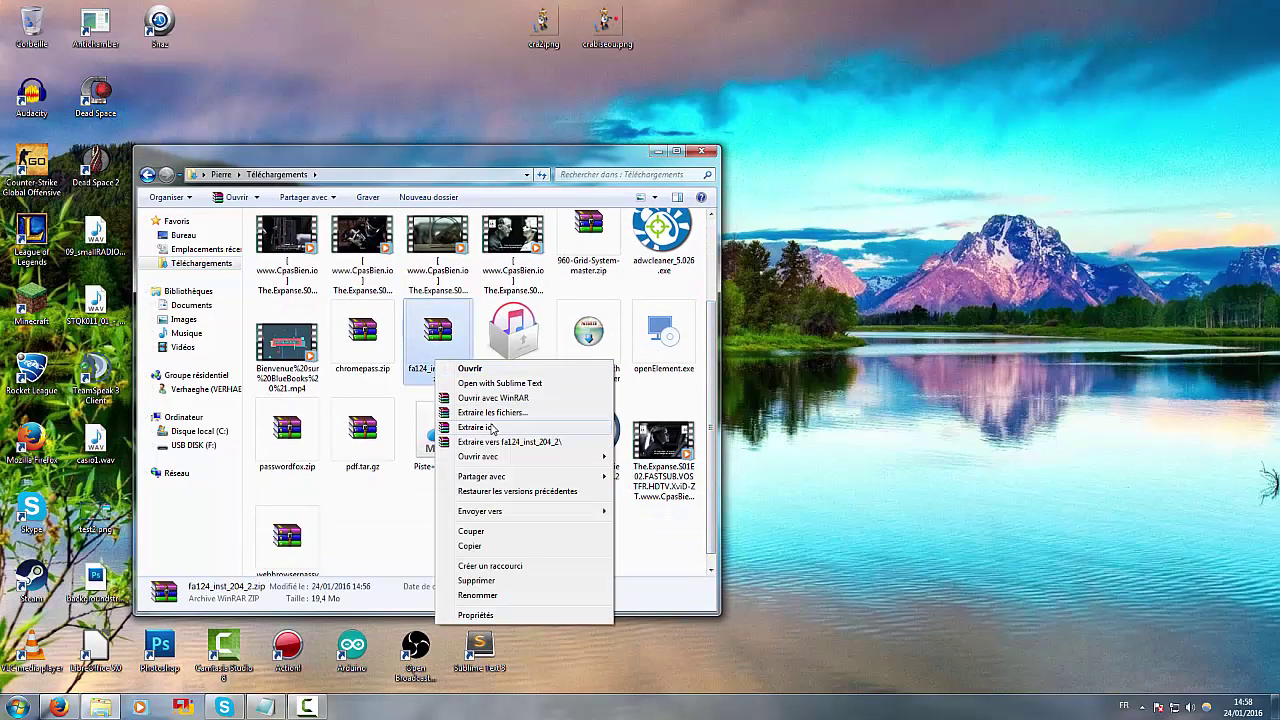
pyautogui.click(478, 427)
pyautogui.moveTo(362, 345); pyautogui.dragTo(352, 305)
pyautogui.click(703, 153)
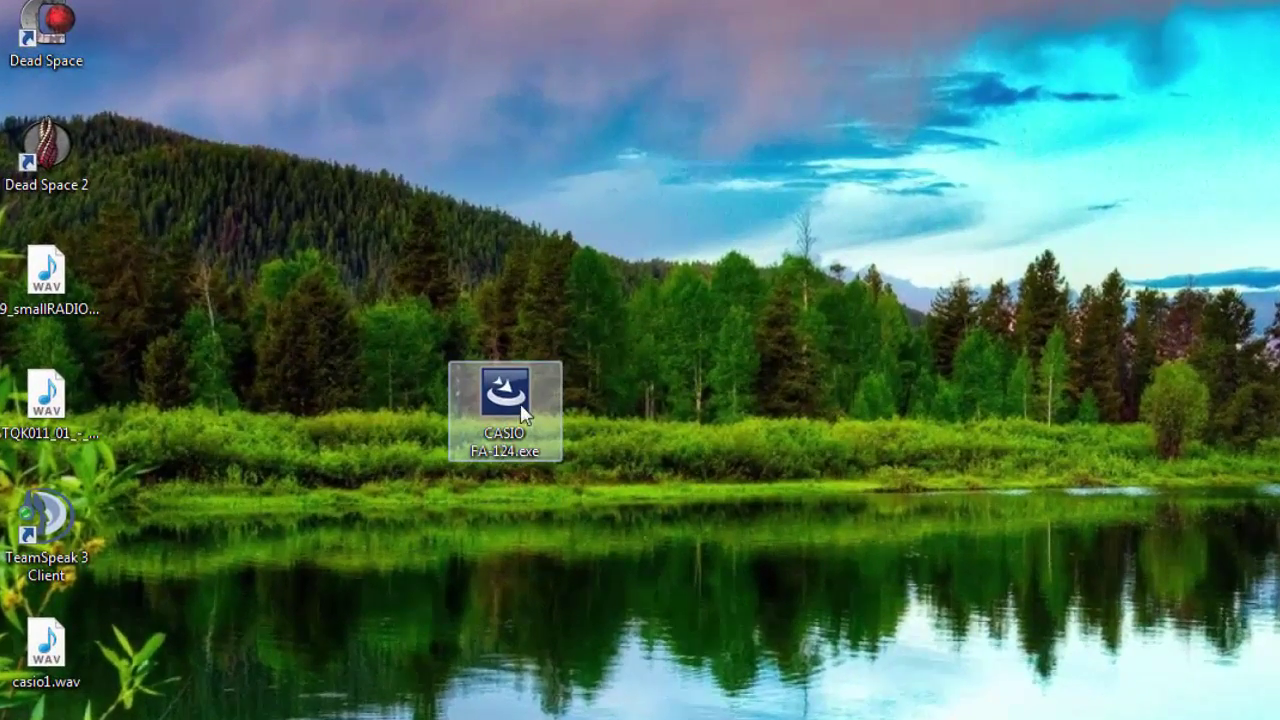
# - Run the CASIO FA-124.exe installer with Français (Standard) as the installation language
pyautogui.doubleClick(361, 303)
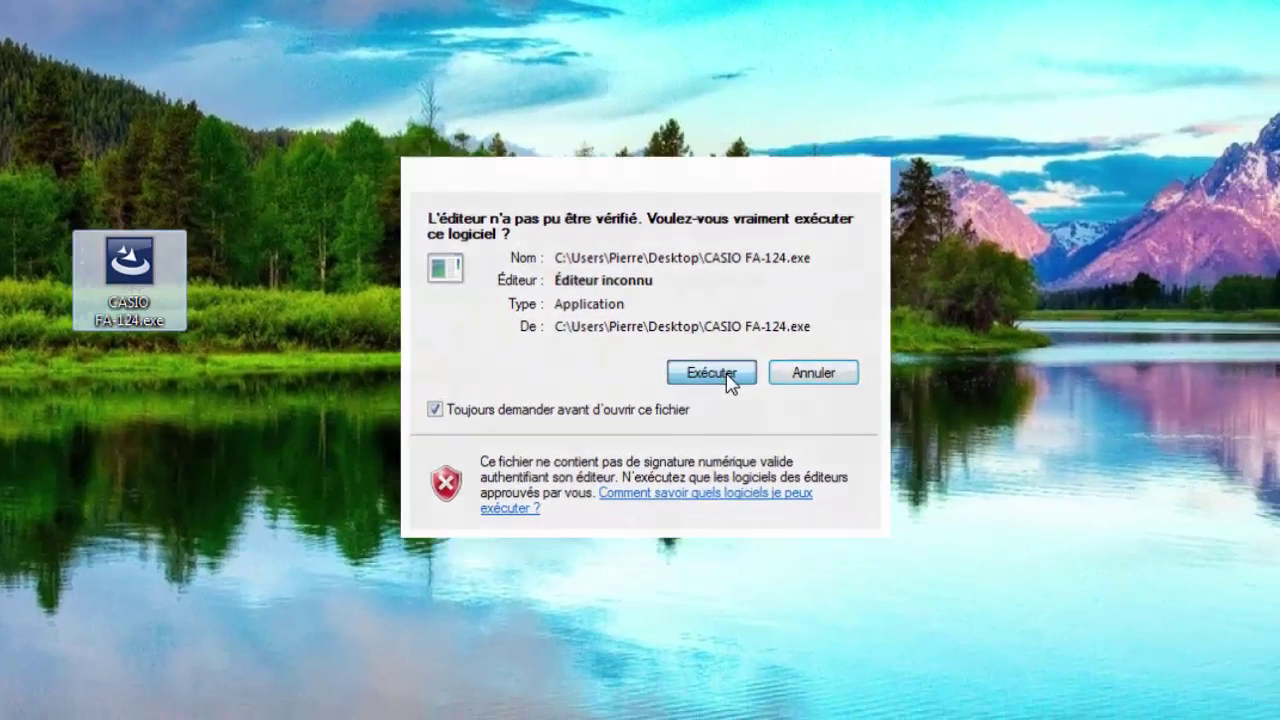
pyautogui.click(1085, 500)
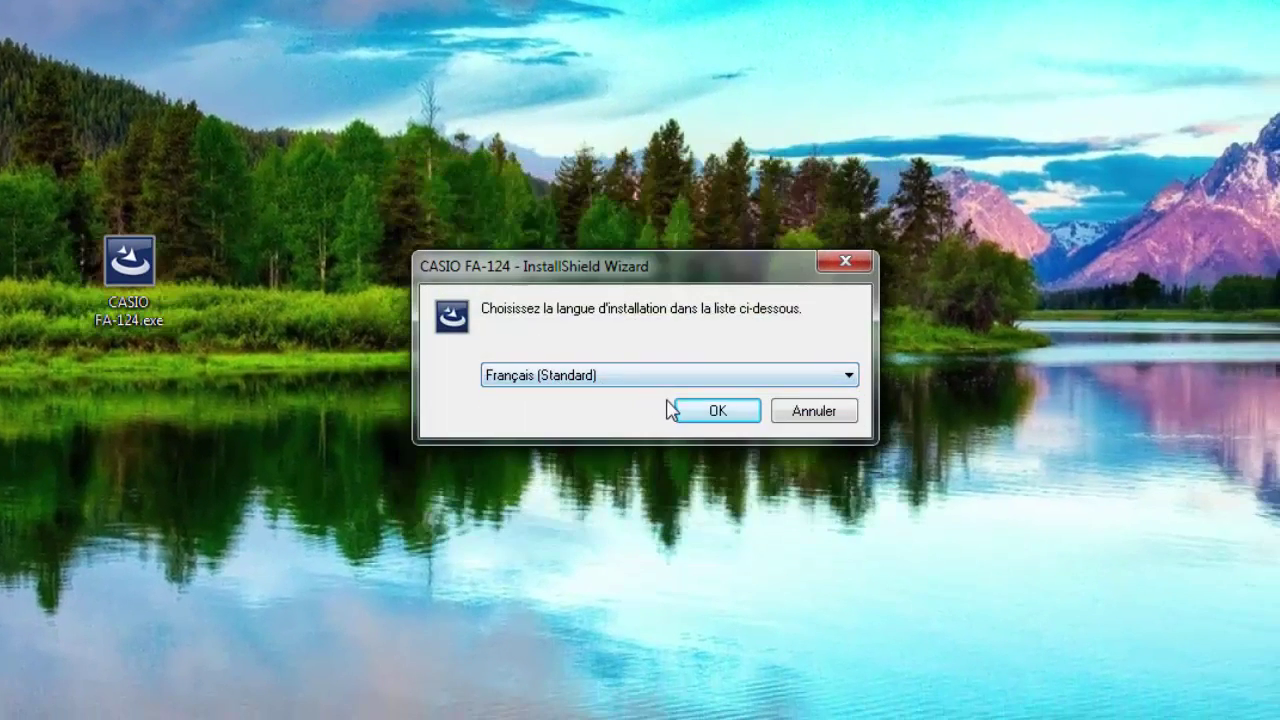
pyautogui.click(700, 410)
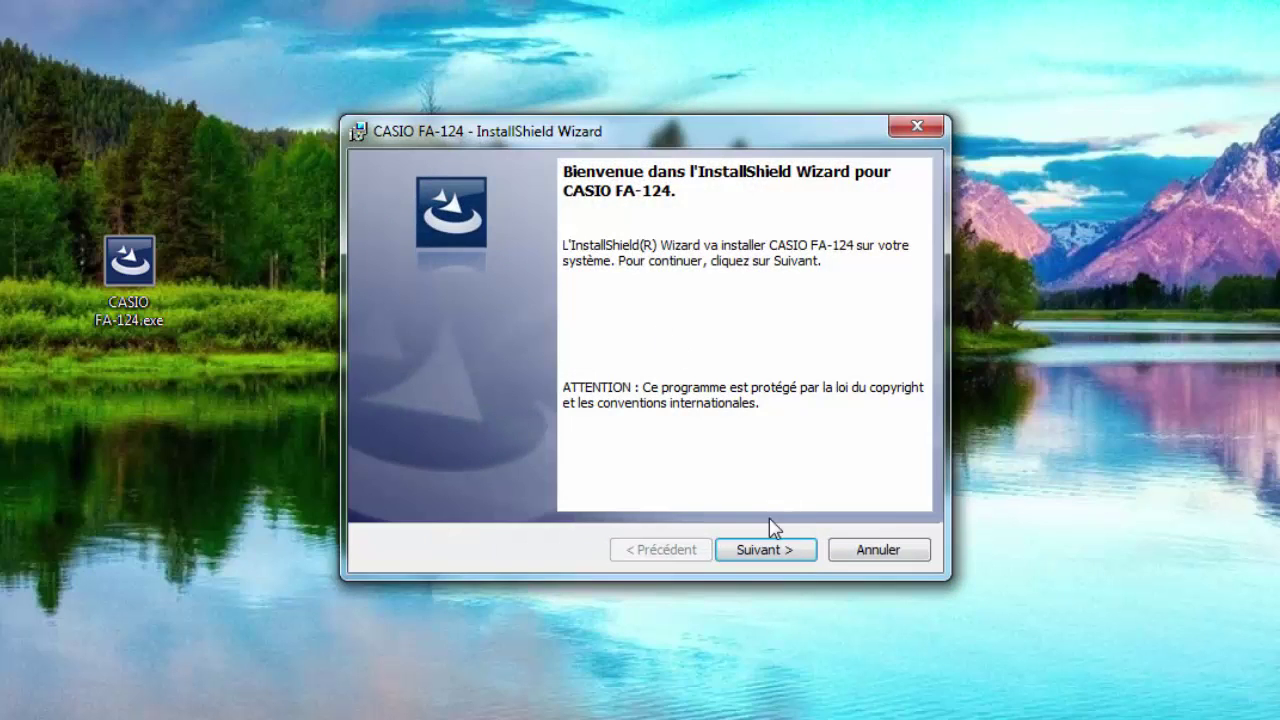
# - Accept the licence agreement, install CASIO FA-124 in the default target folder and finish the wizard
pyautogui.click(765, 540)
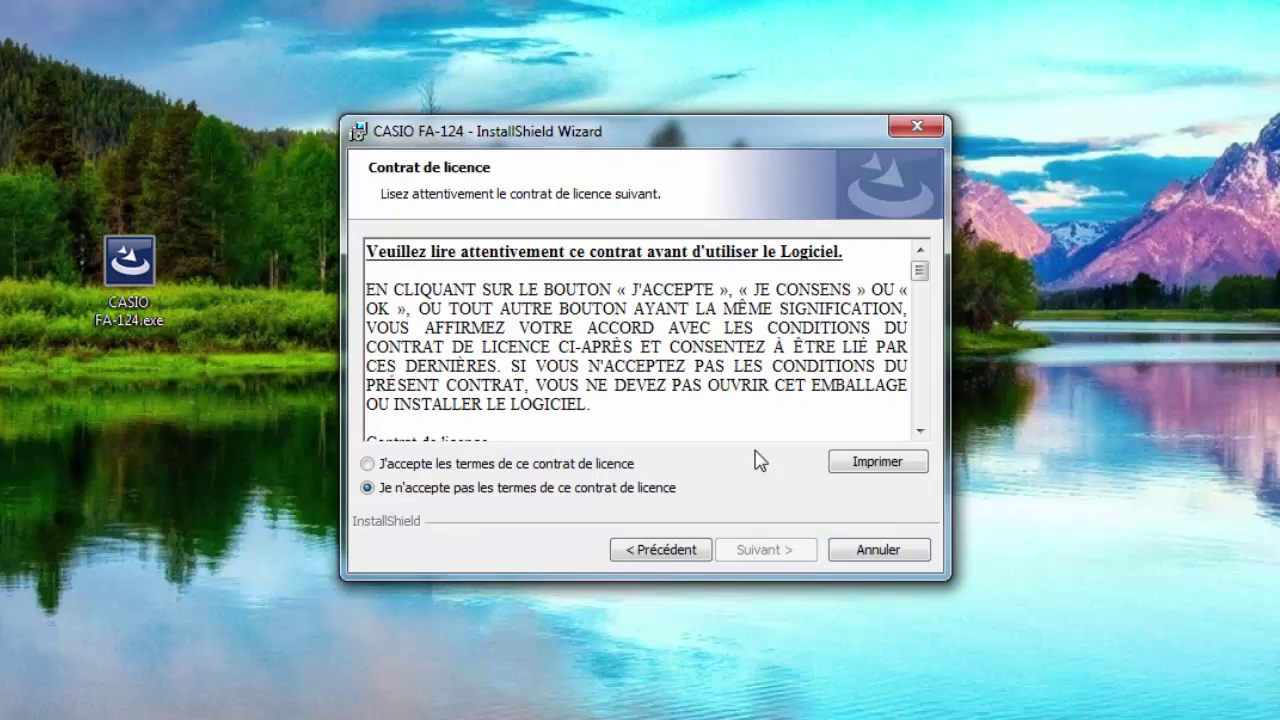
pyautogui.click(550, 464)
pyautogui.click(752, 552)
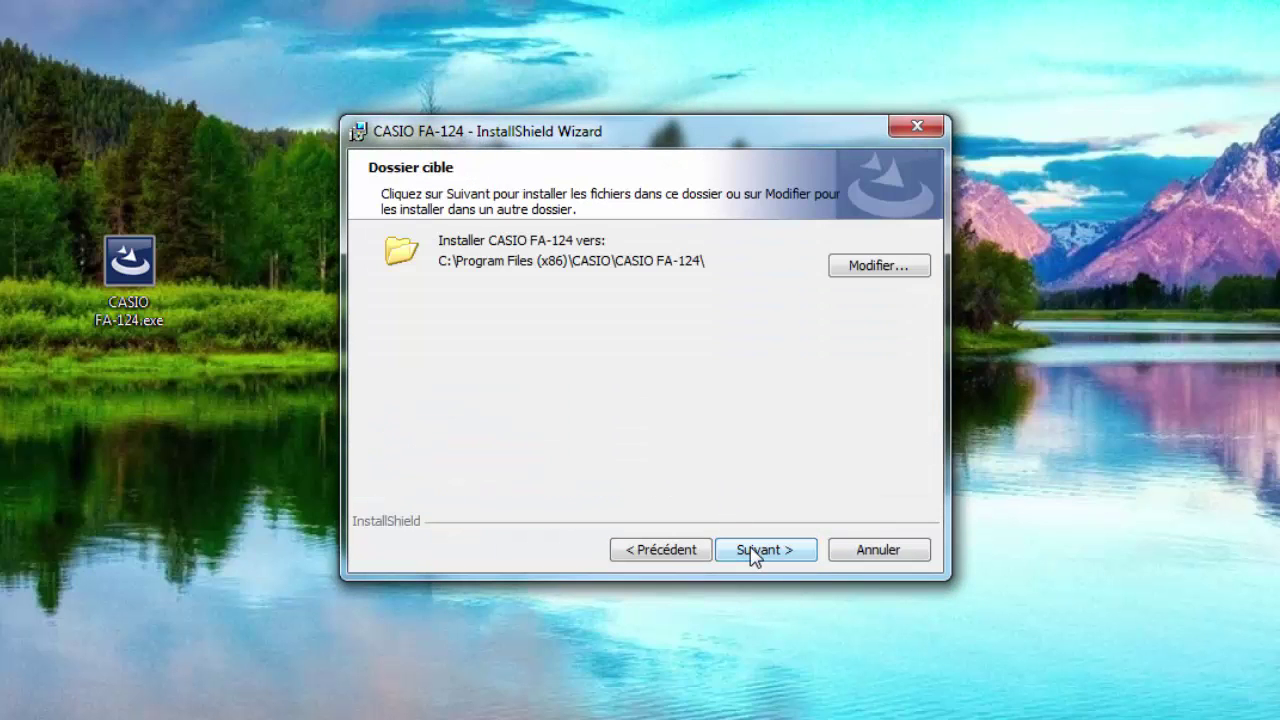
pyautogui.click(752, 548)
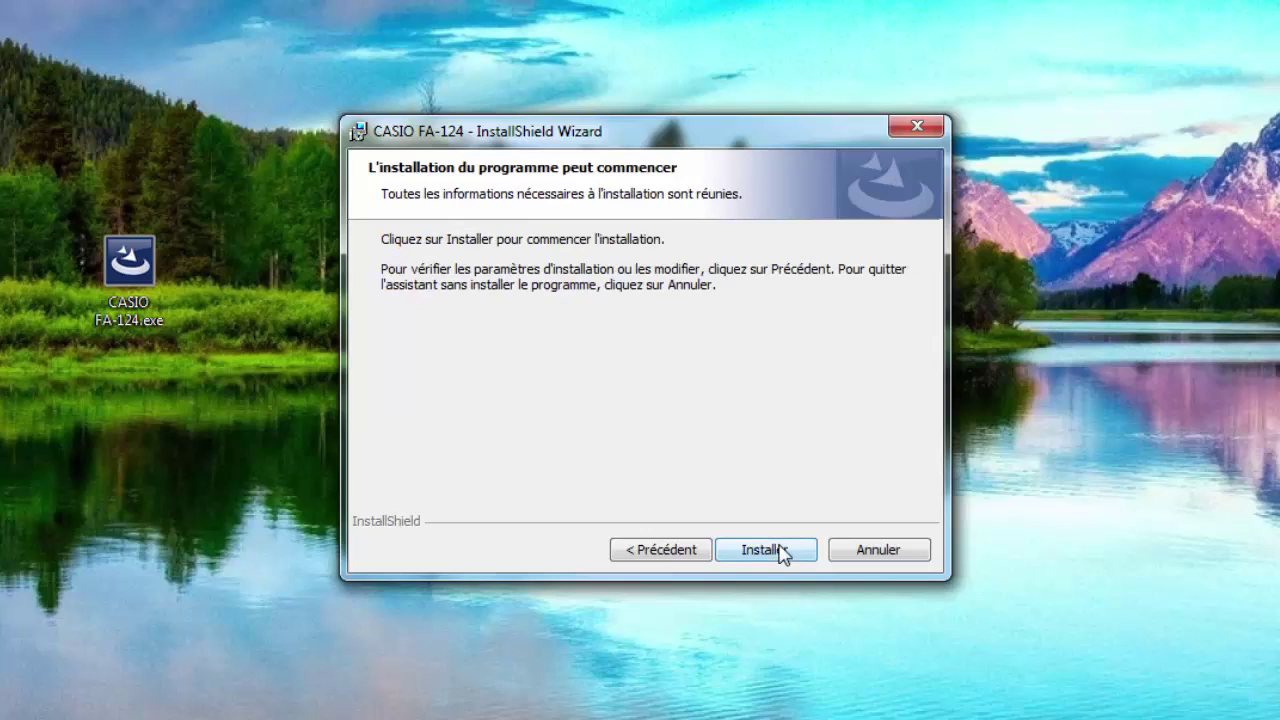
pyautogui.click(779, 548)
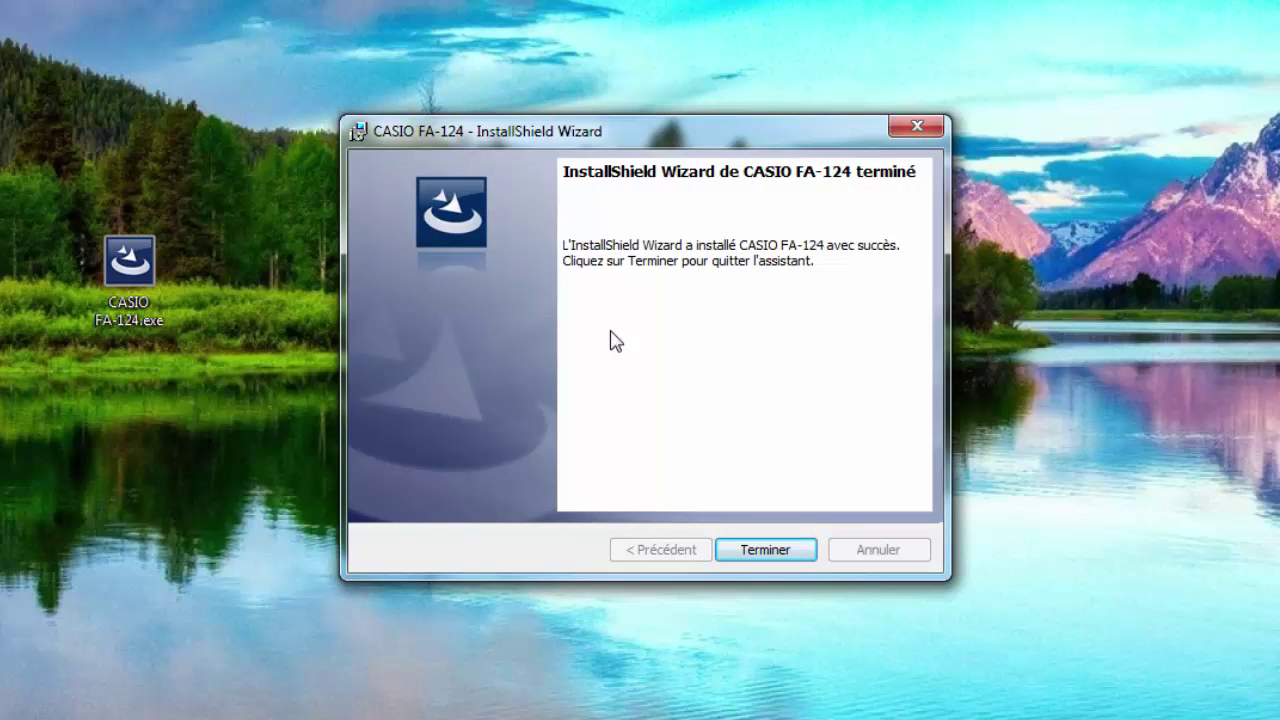
pyautogui.press('Return')
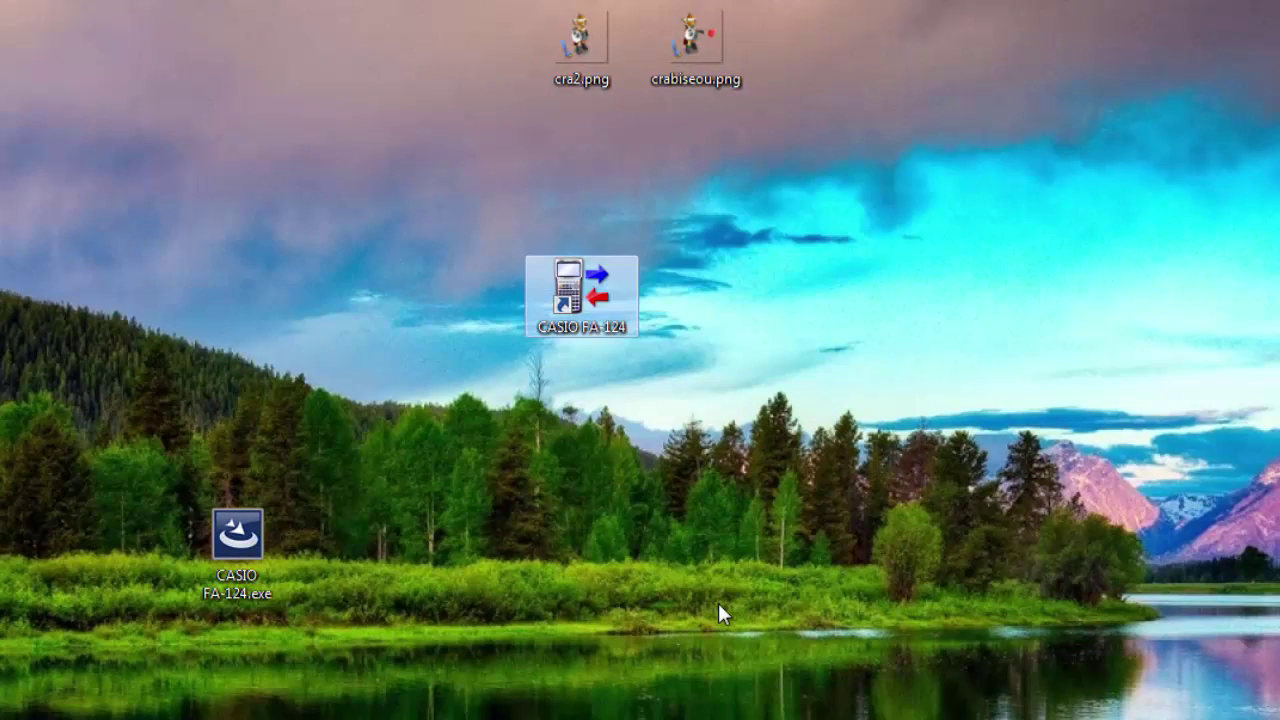
# - Launch CASIO FA-124 from its desktop shortcut and connect the calculator
pyautogui.press('Return')
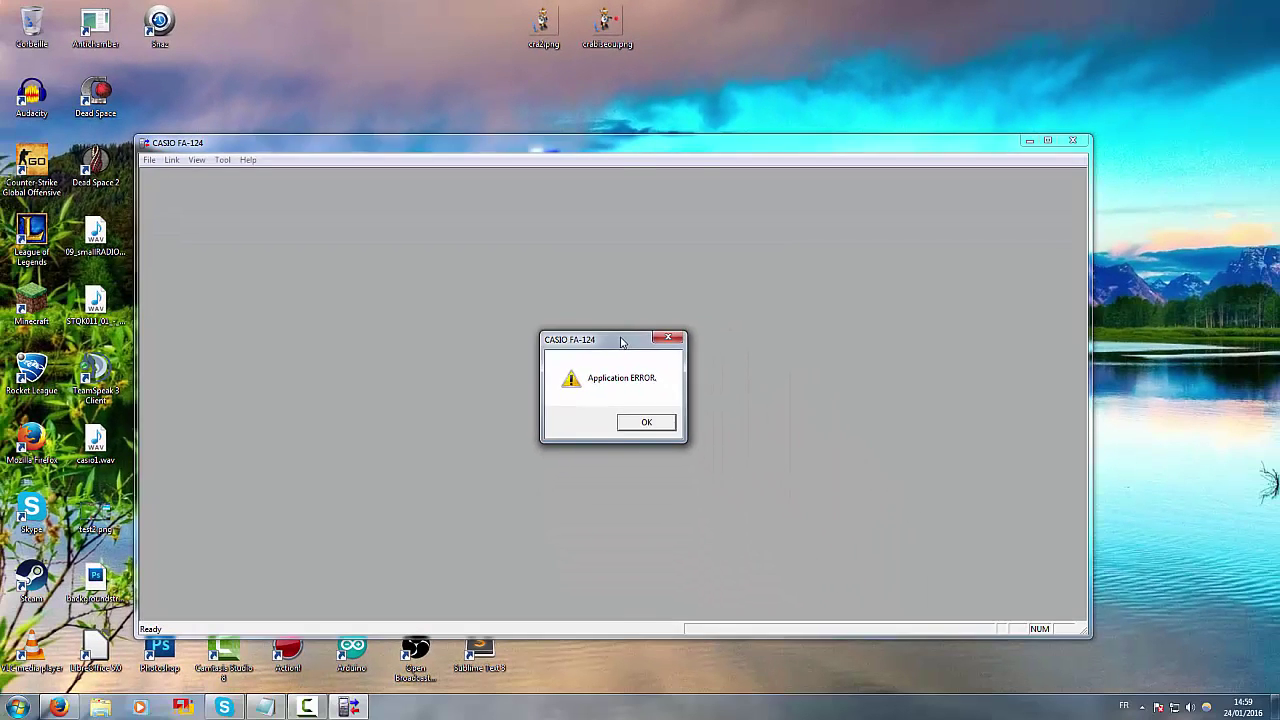
pyautogui.press('Return')
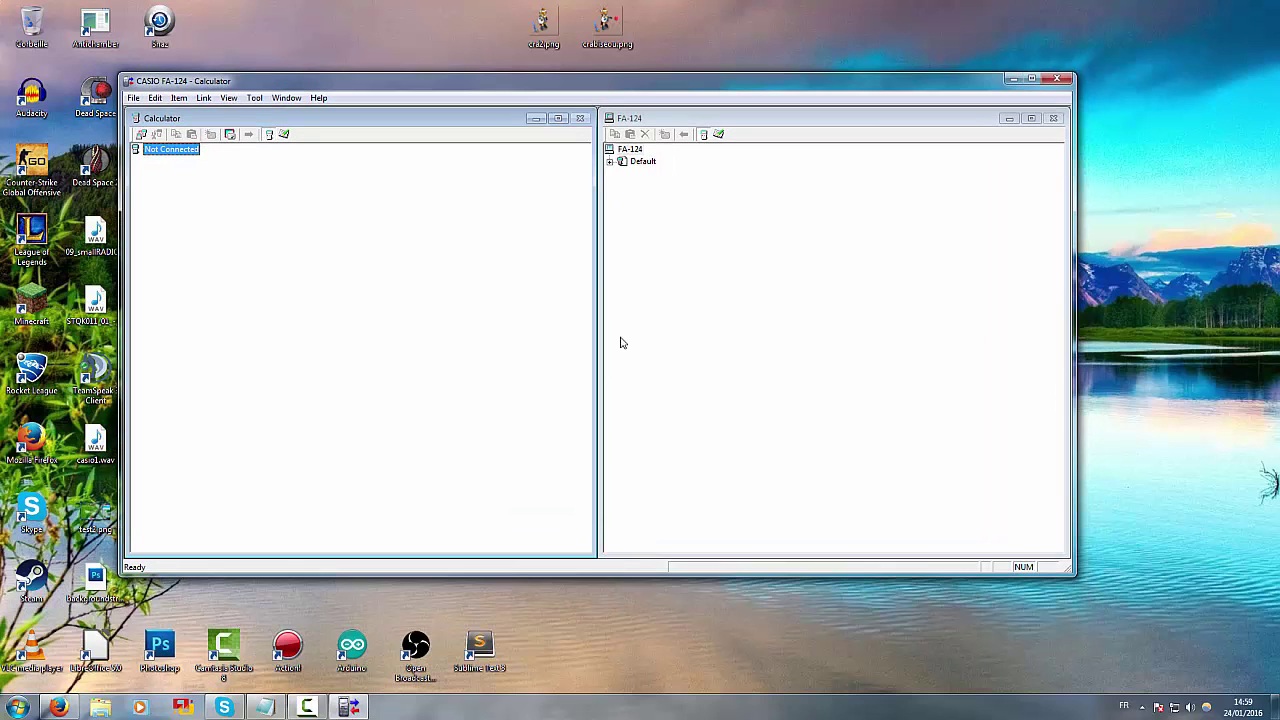
pyautogui.click(620, 343)
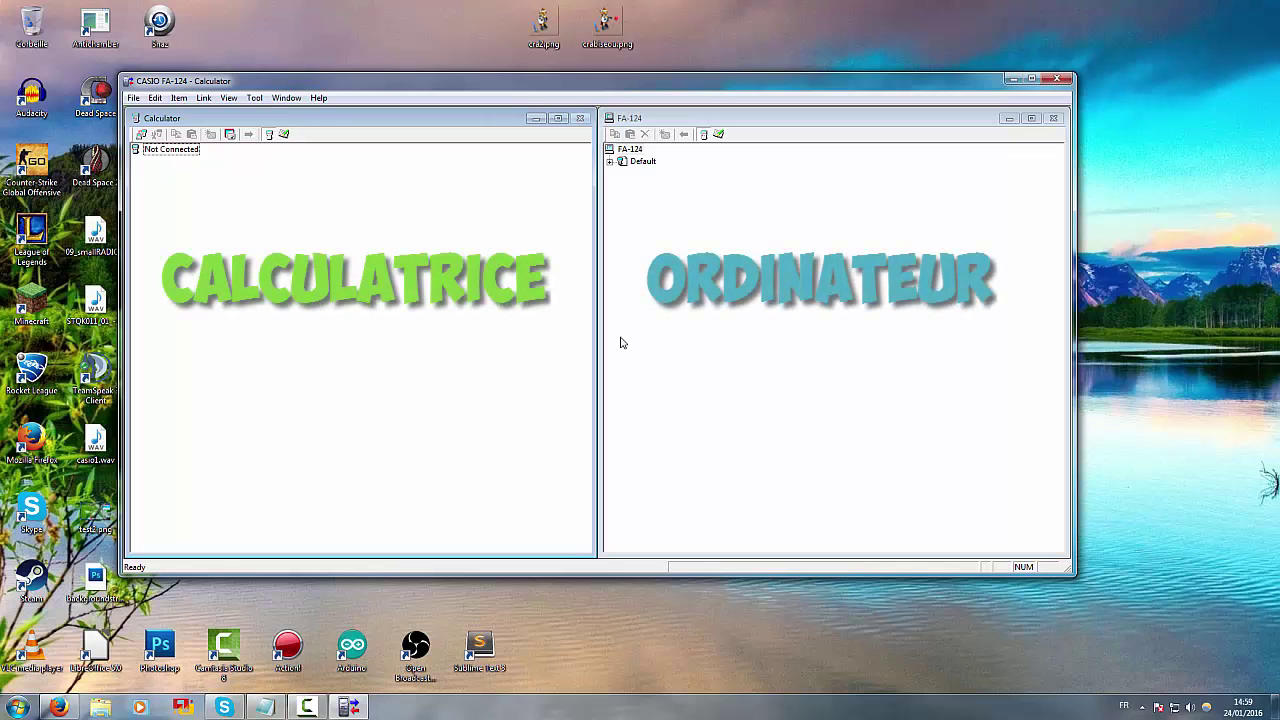
pyautogui.click(620, 343)
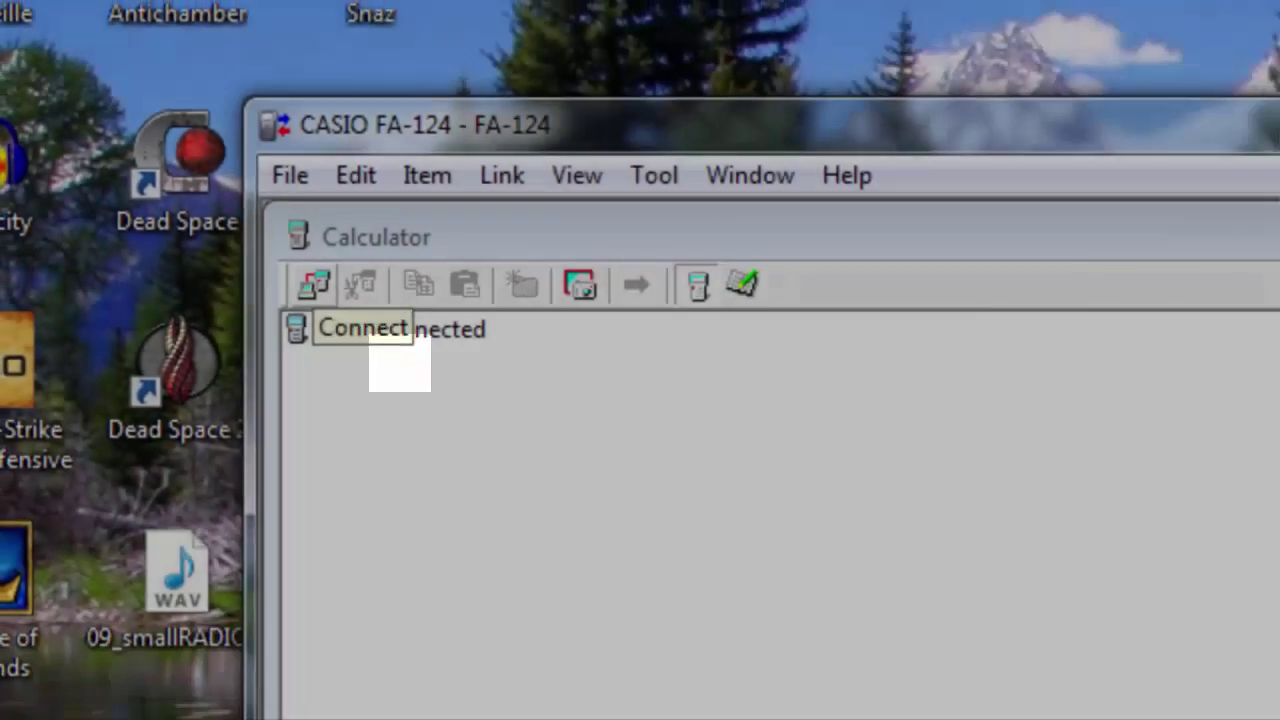
pyautogui.click(400, 360)
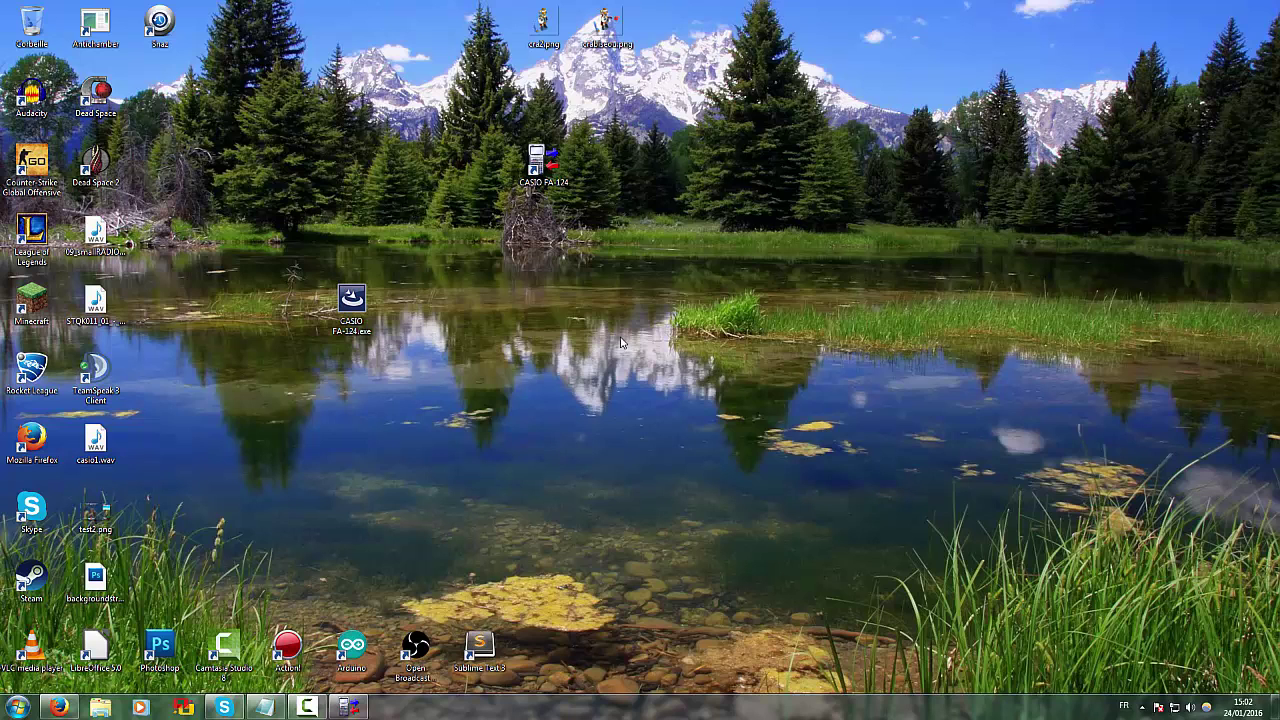
# - Switch to Firefox and bring up the Planète Casio home page
pyautogui.hotkey('alt', 'Tab')
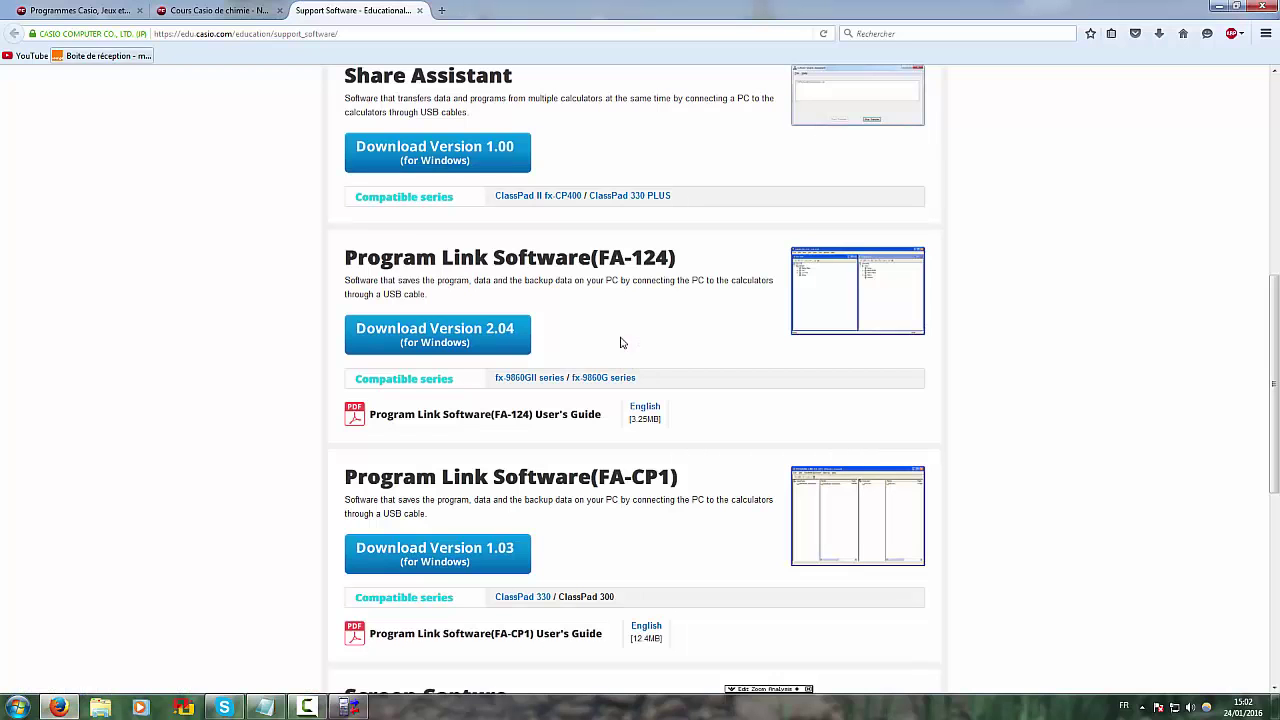
pyautogui.hotkey('ctrl', 'Tab')
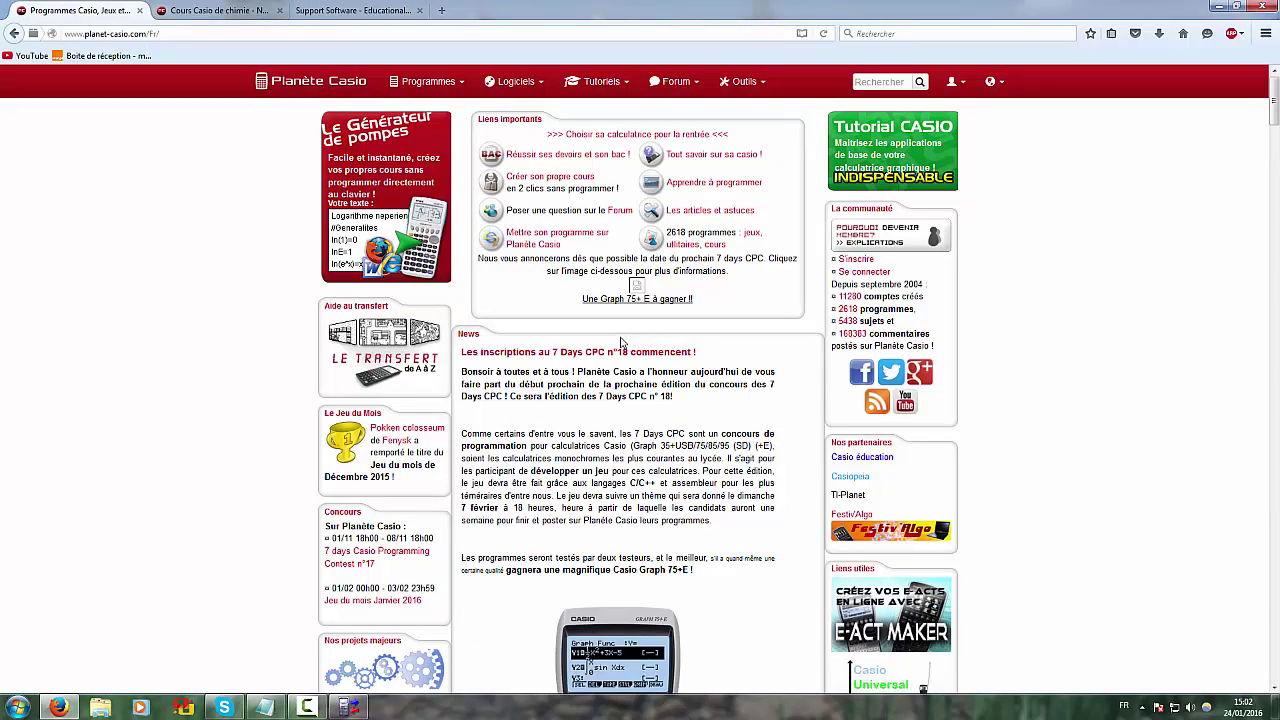
pyautogui.scroll(-1, 620, 343)
pyautogui.scroll(1, 620, 343)
pyautogui.scroll(-3, 620, 343)
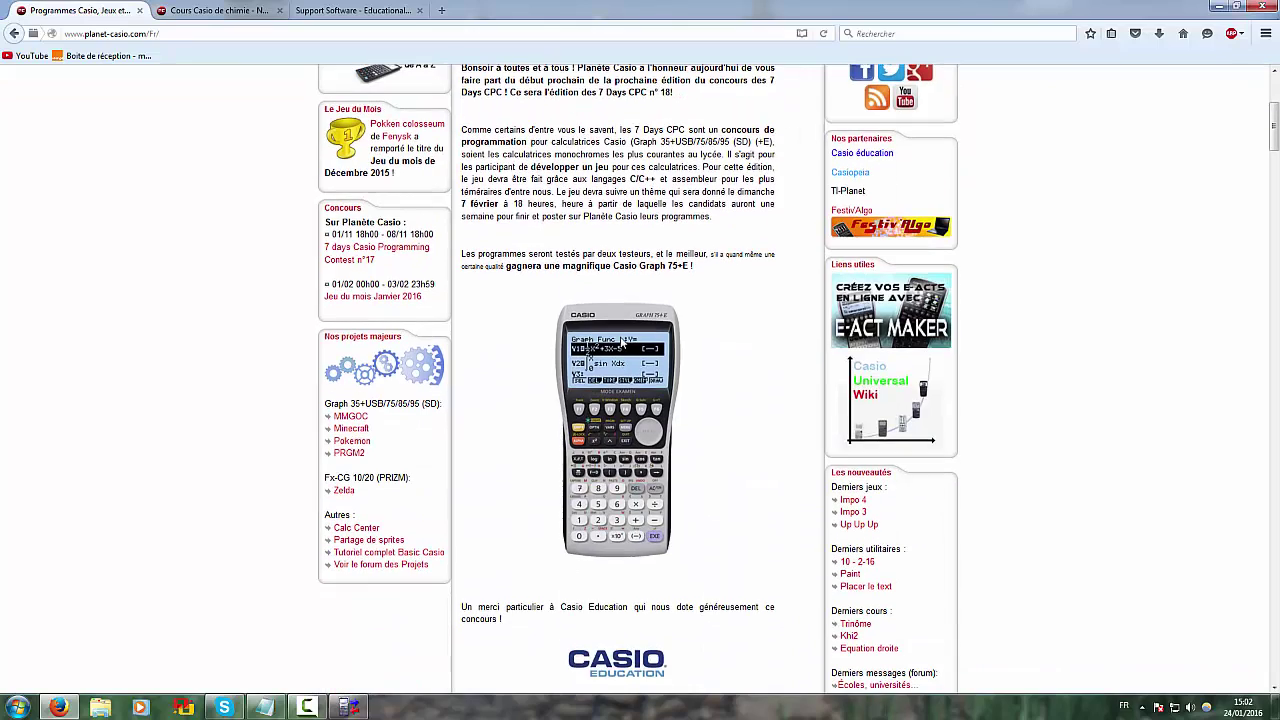
pyautogui.scroll(3, 620, 343)
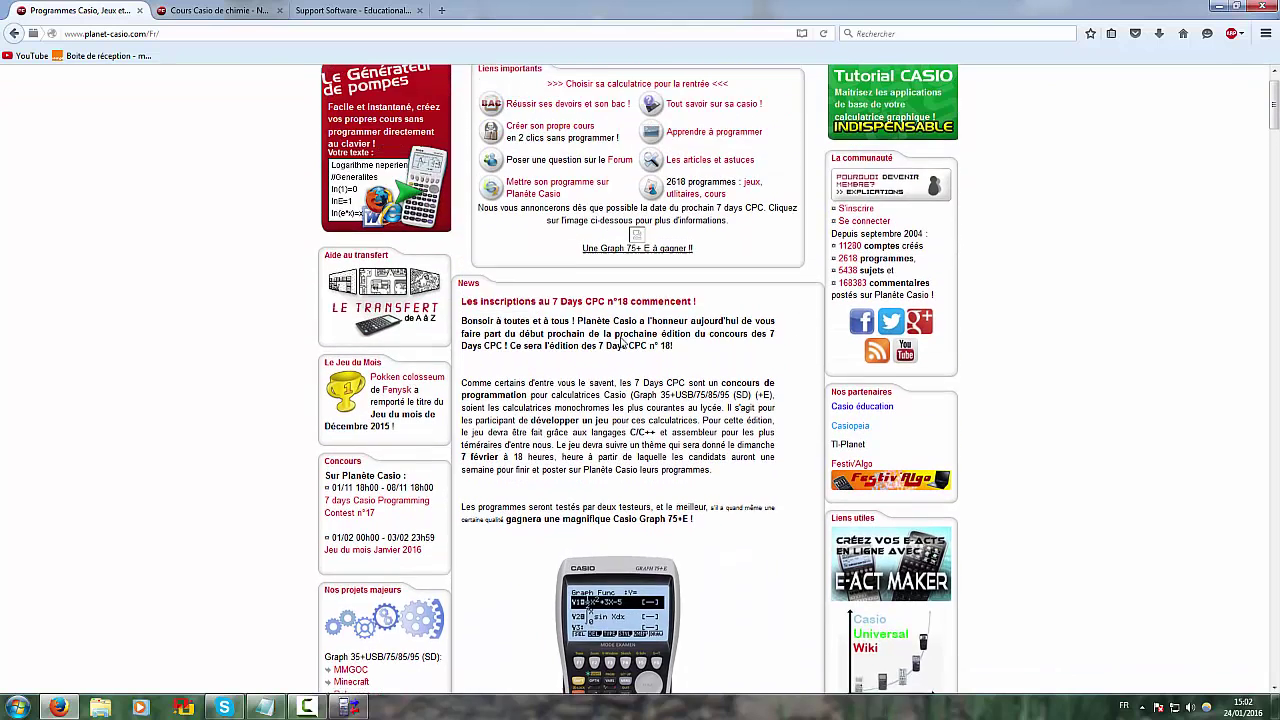
# - Look through the program categories offered on Planète Casio, such as Jeux, Utilitaires and Cours
pyautogui.press('Tab')
pyautogui.press('Tab')
pyautogui.press('Tab')
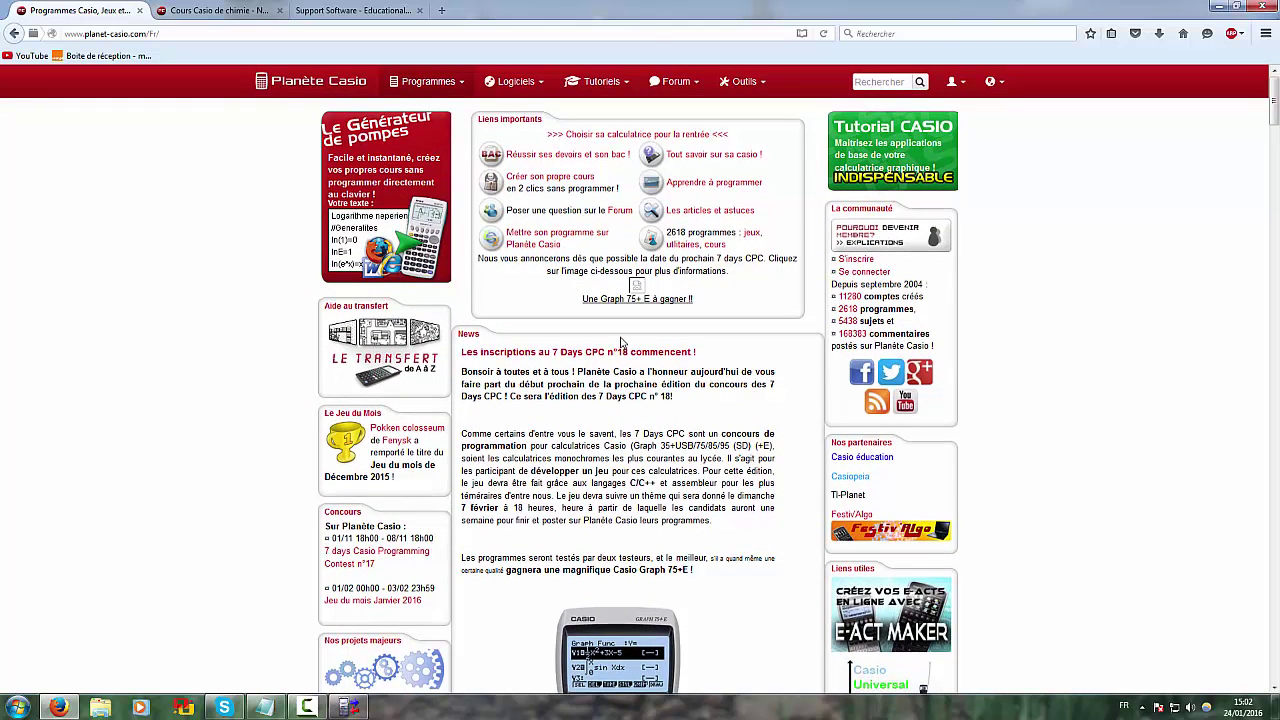
pyautogui.press('Tab')
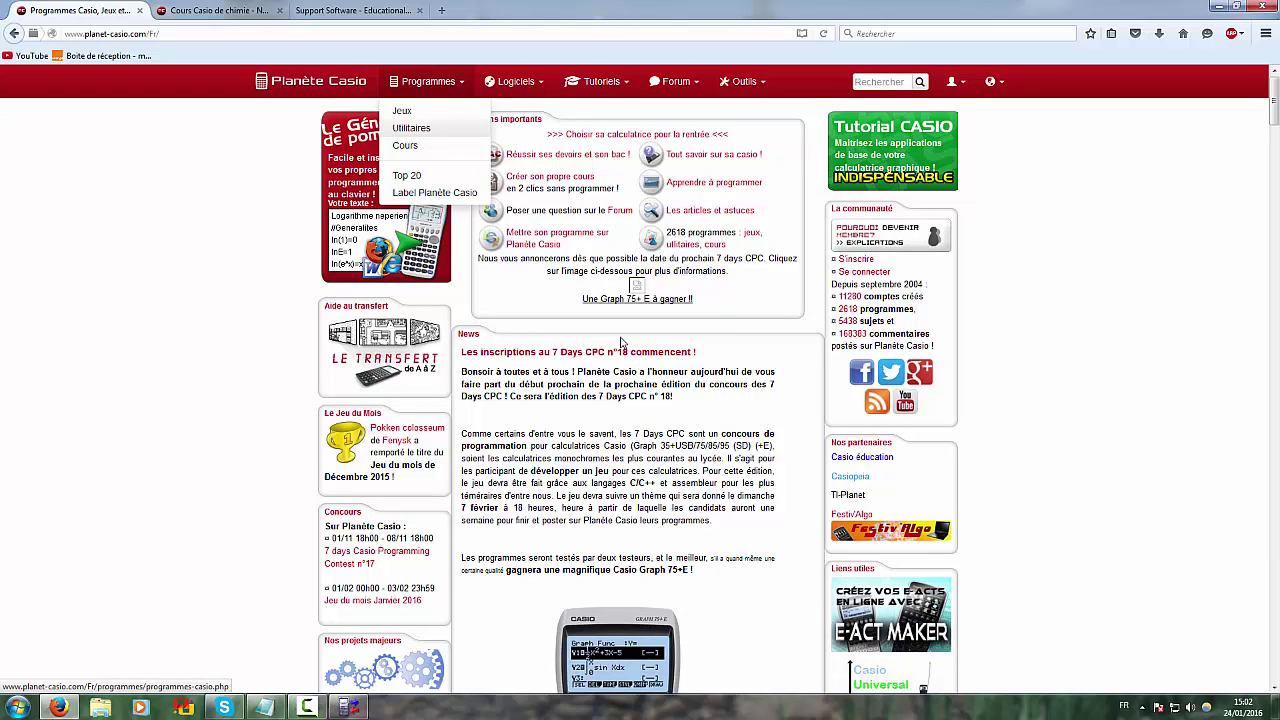
pyautogui.press('Tab')
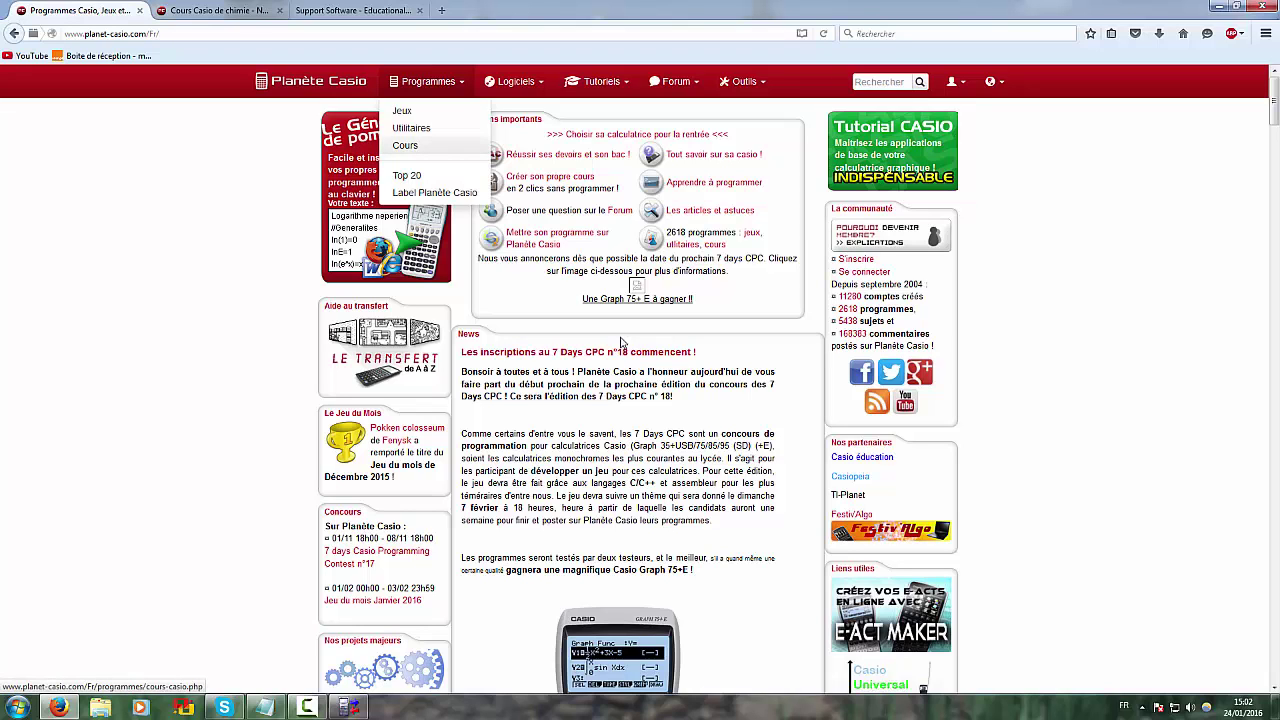
pyautogui.hotkey('shift', 'Tab')
pyautogui.hotkey('shift', 'Tab')
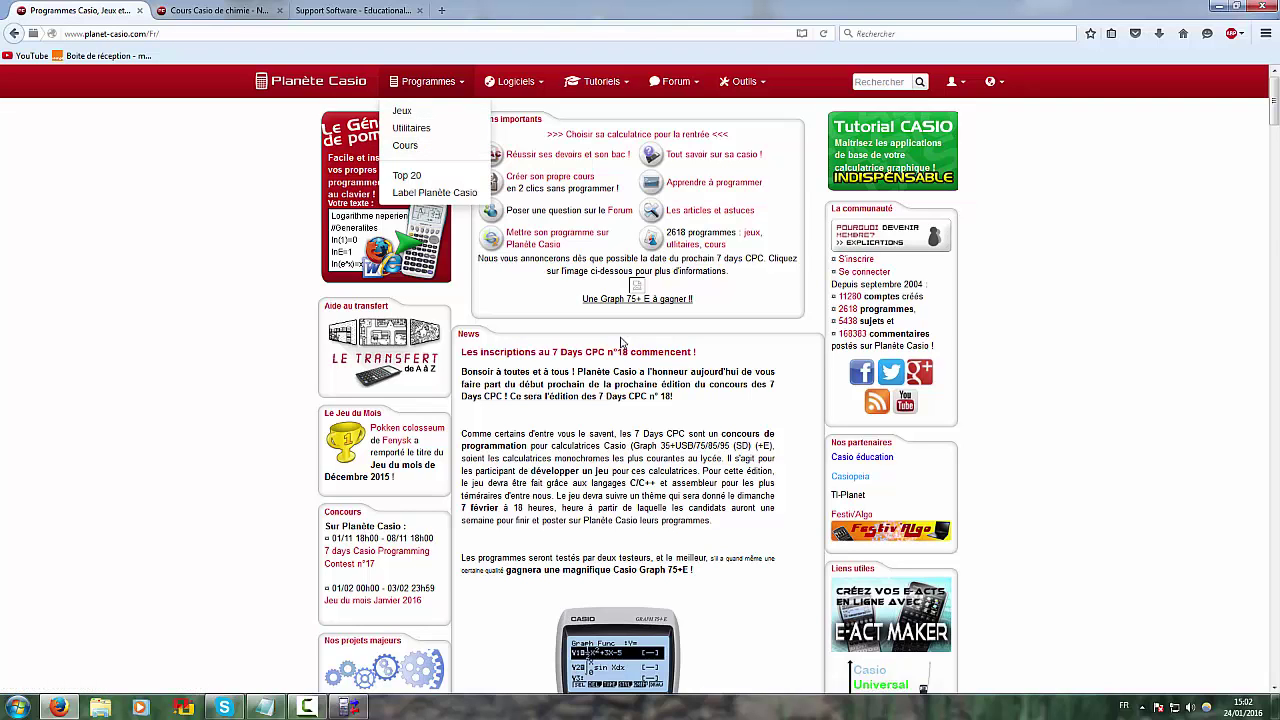
pyautogui.hotkey('ctrl', 'Tab')
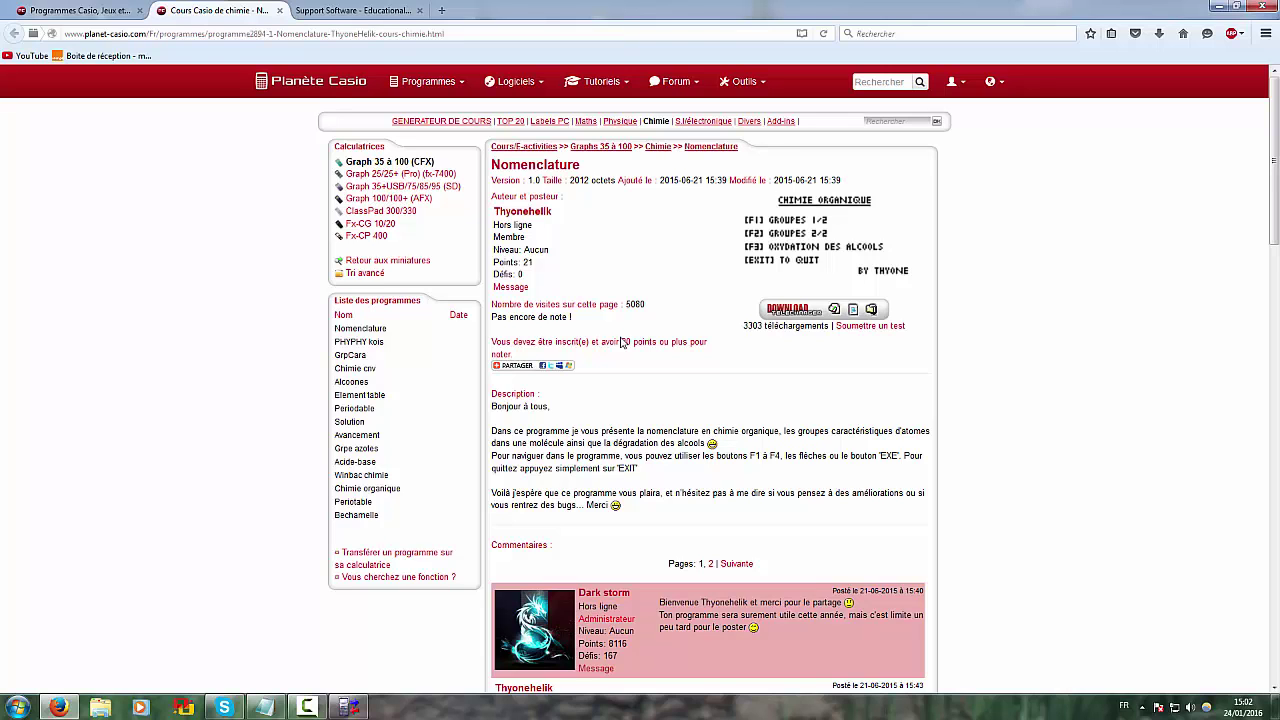
# - Open the Cours programs on Planète Casio and go to the Chimie category
pyautogui.hotkey('ctrl', 'shift', 'Tab')
pyautogui.press('Tab')
pyautogui.press('Tab')
pyautogui.press('Return')
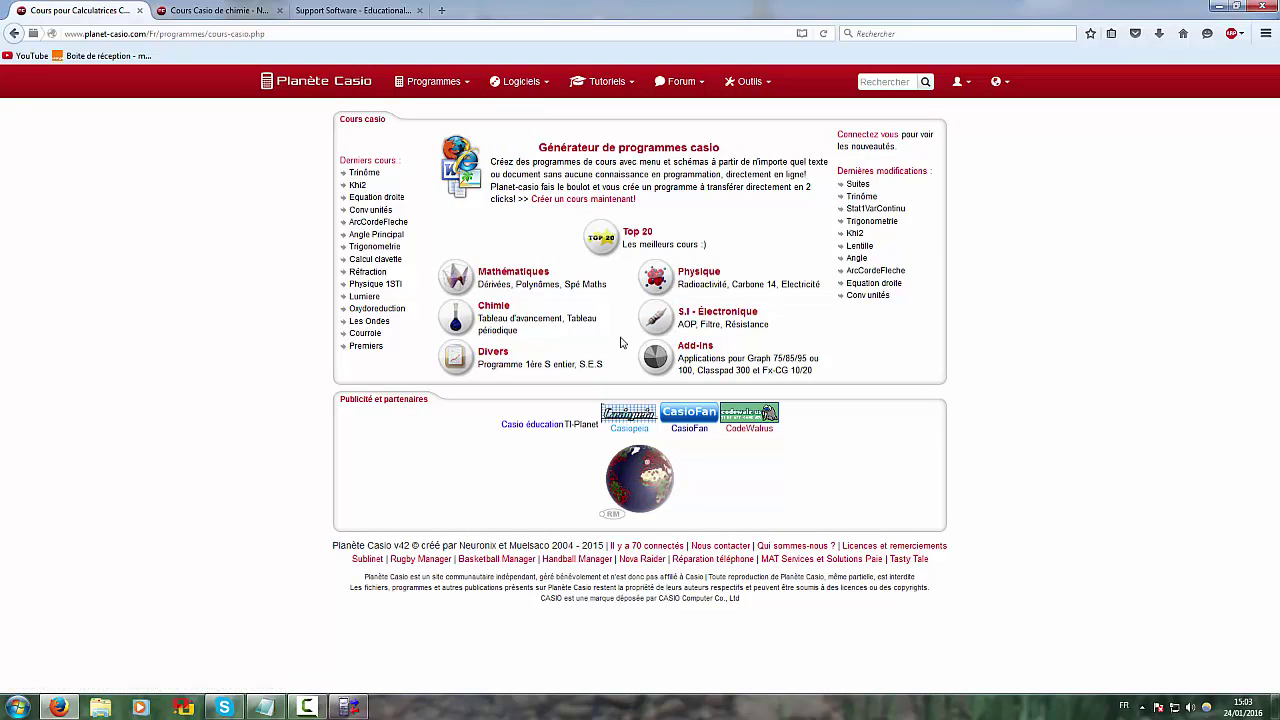
pyautogui.press('Tab')
pyautogui.press('Return')
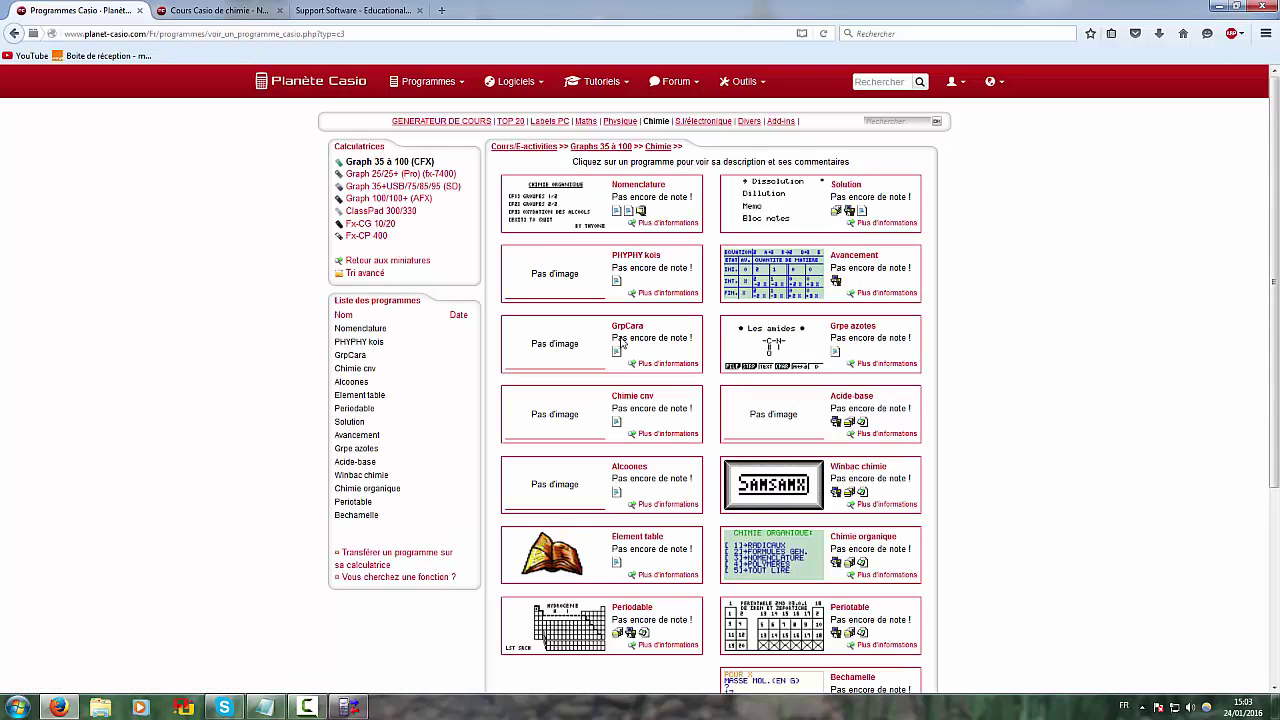
# - Download Nomencla.g2r from the Nomenclature program page, saving the file instead of opening it with FA-124
pyautogui.hotkey('ctrl', 'Tab')
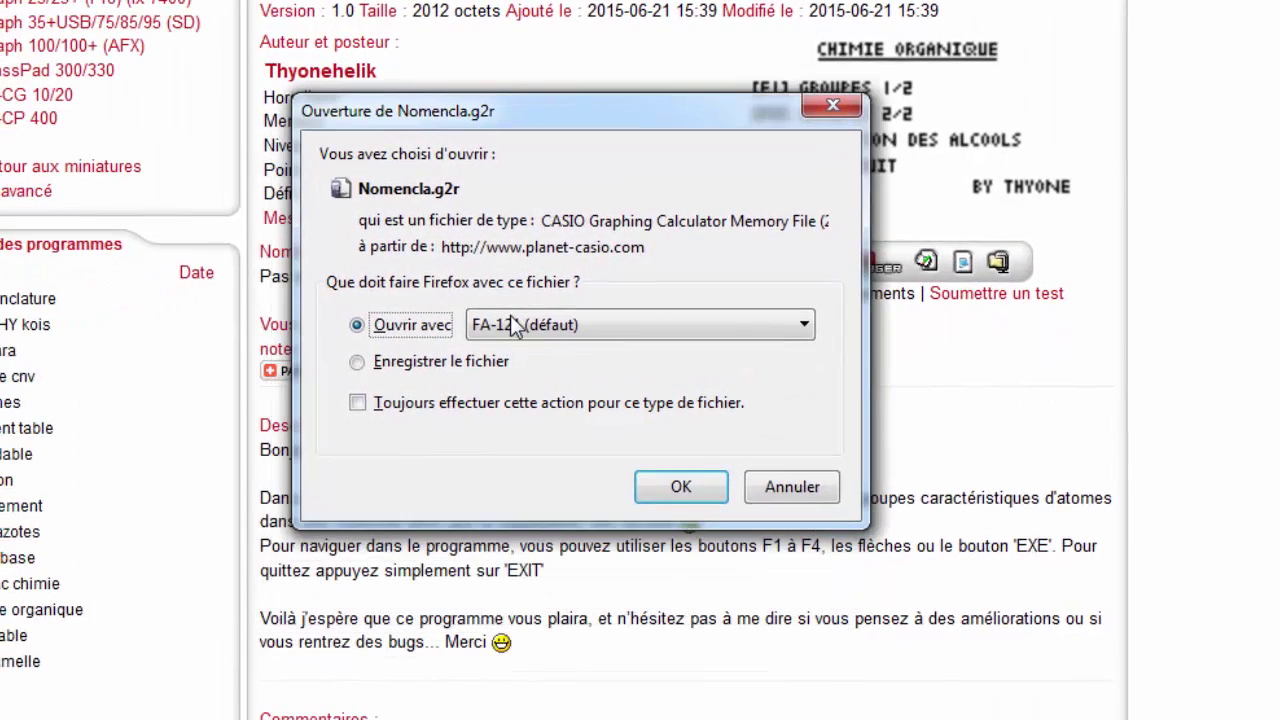
pyautogui.press('Down')
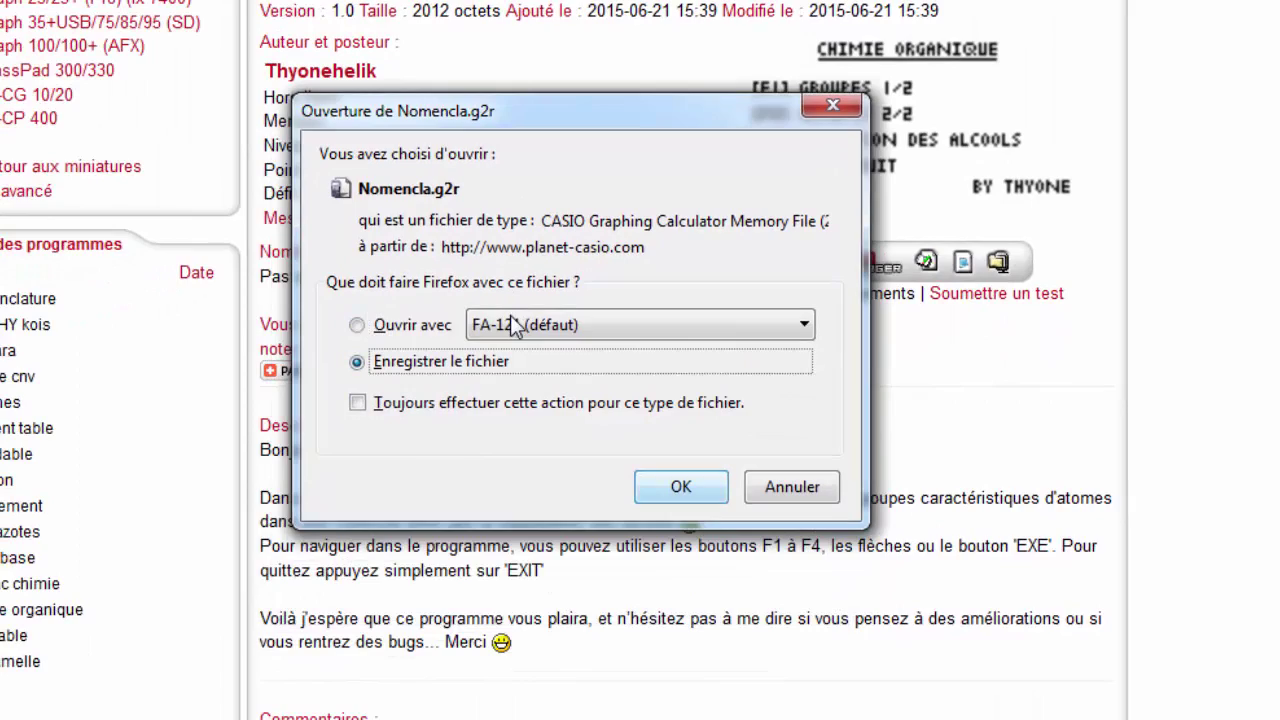
pyautogui.press('Return')
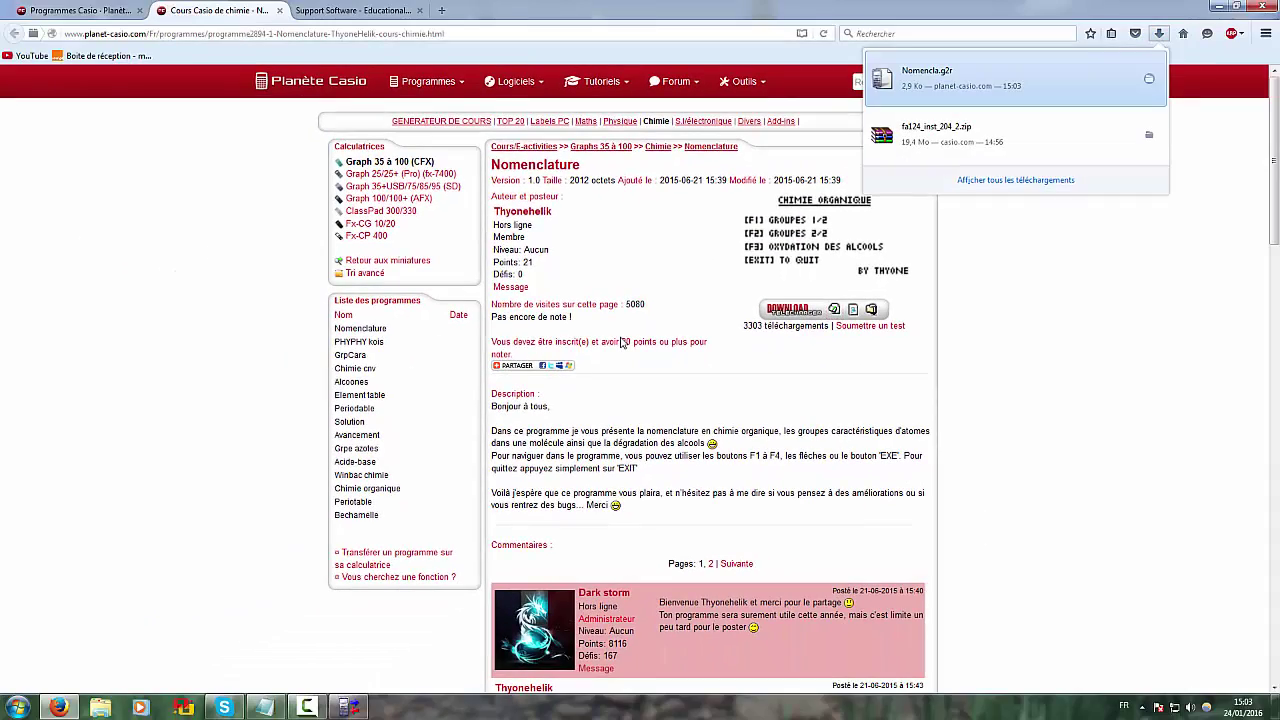
# - Show the desktop, open the Téléchargements folder at Nomencla.g2r and move its window aside
pyautogui.press('super+d')
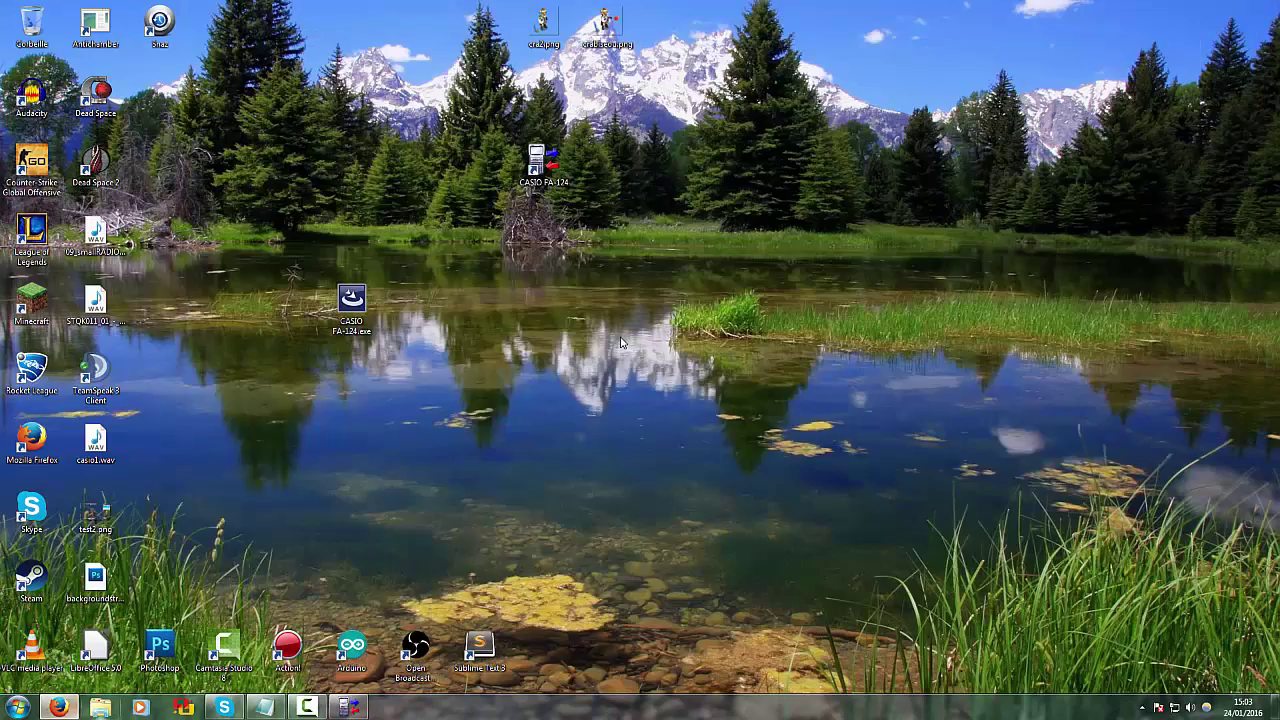
pyautogui.click(100, 707)
pyautogui.click(201, 263)
pyautogui.moveTo(400, 152); pyautogui.dragTo(273, 143)
pyautogui.scroll(-1, 350, 380)
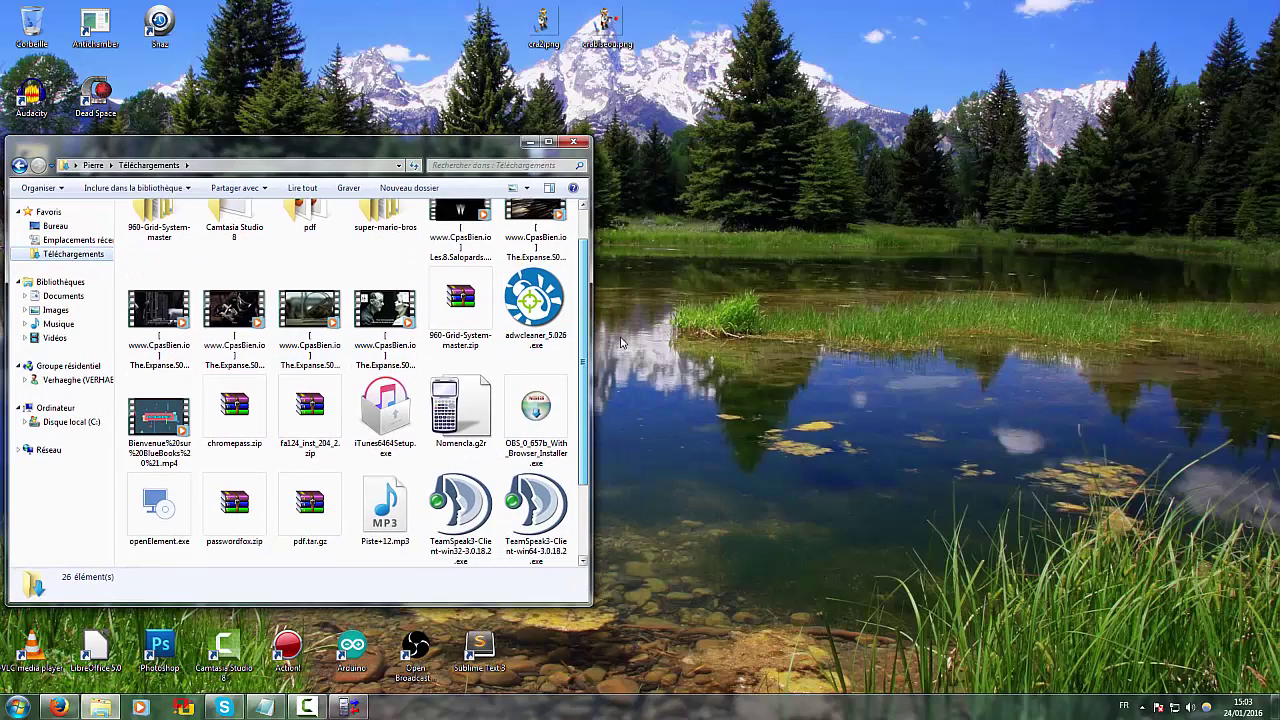
# - Switch to CASIO FA-124, place its window beside the Téléchargements folder and fully expand the Default file on the computer side
pyautogui.click(460, 410)
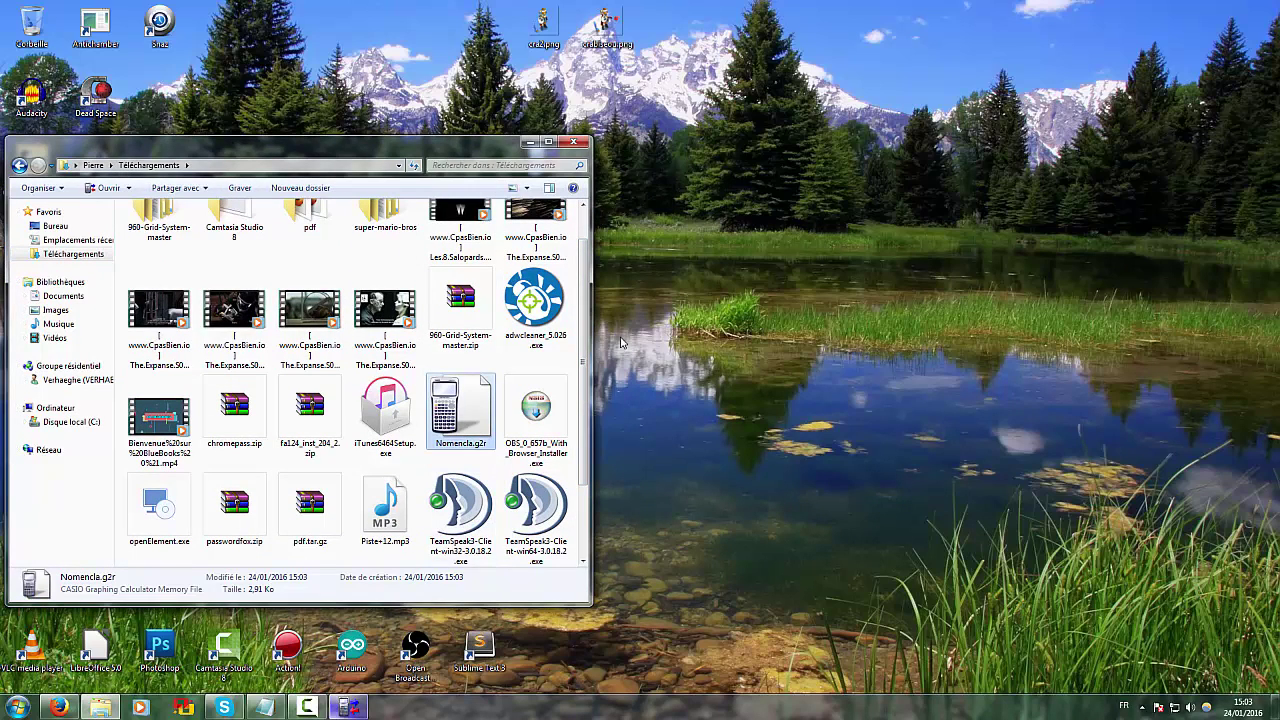
pyautogui.press('Return')
pyautogui.moveTo(400, 80)
pyautogui.mouseDown()
pyautogui.moveTo(459, 100)
pyautogui.moveTo(668, 108)
pyautogui.mouseUp()
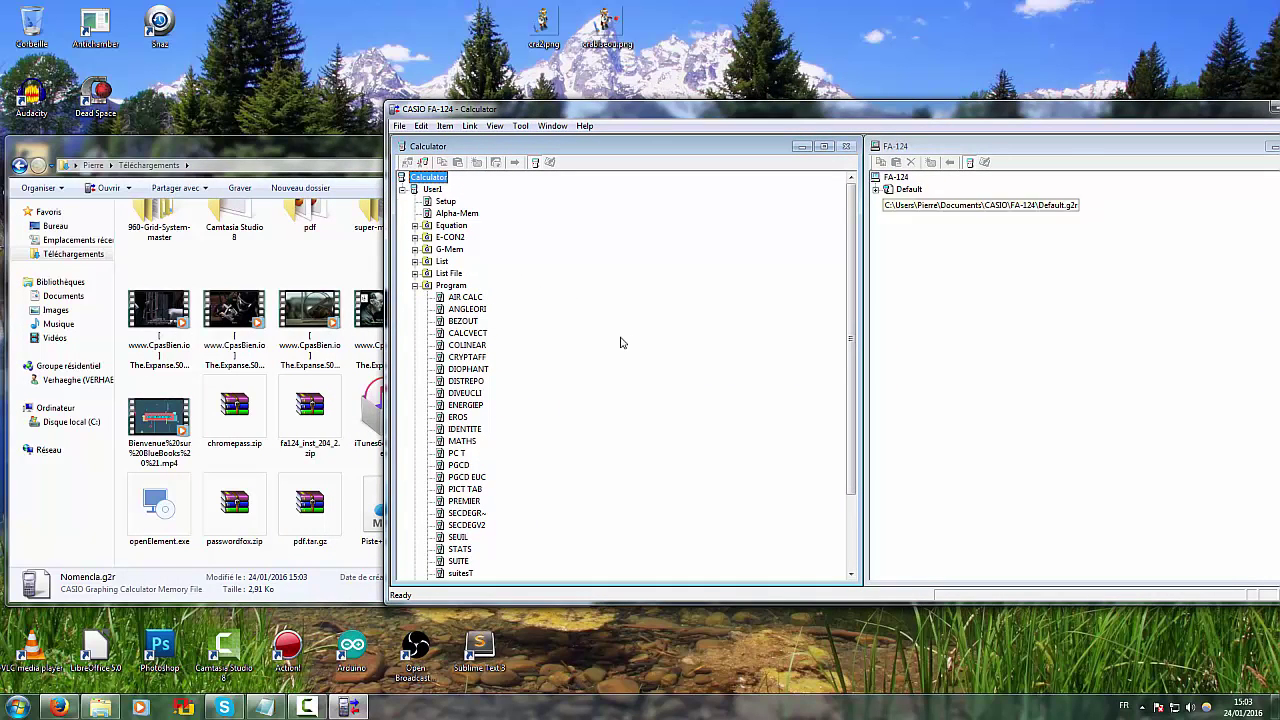
pyautogui.click(908, 189)
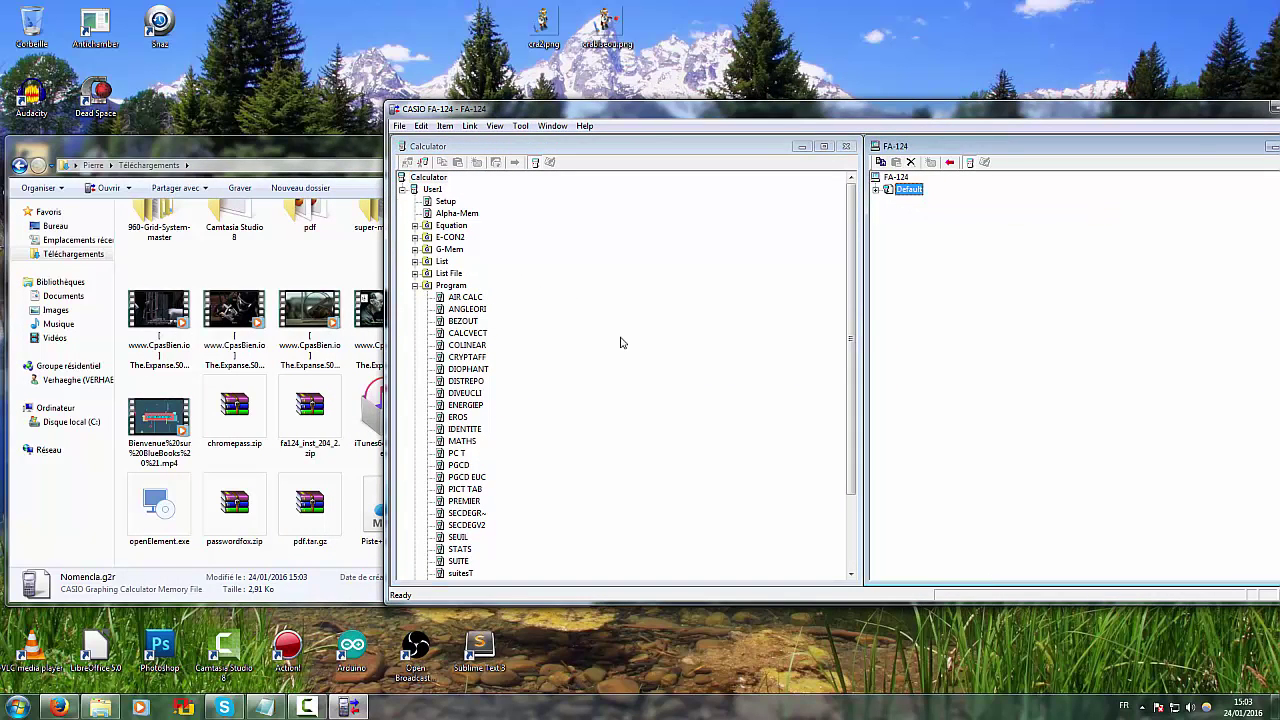
pyautogui.press('Right')
pyautogui.press('KP_Multiply')
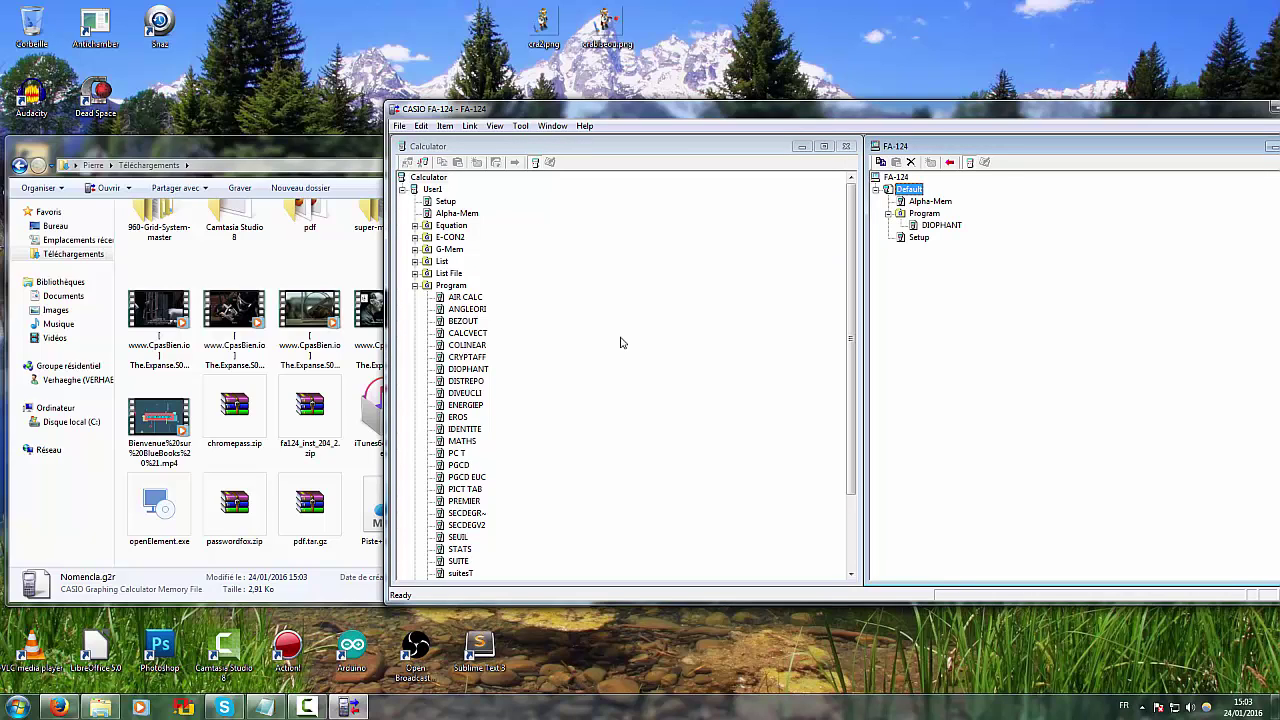
# - Delete the DIOPHANT program from the Program group of the Default file
pyautogui.click(924, 213)
pyautogui.click(938, 225)
pyautogui.click(926, 214)
pyautogui.rightClick(932, 223)
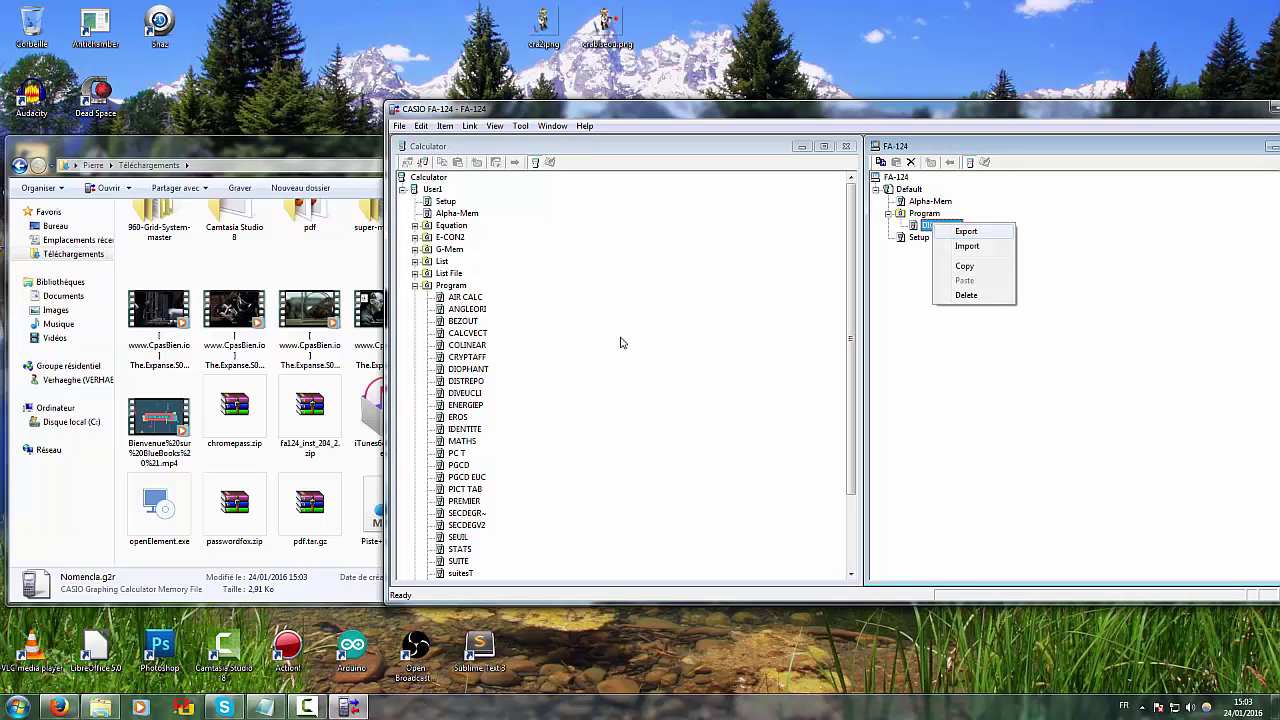
pyautogui.click(966, 295)
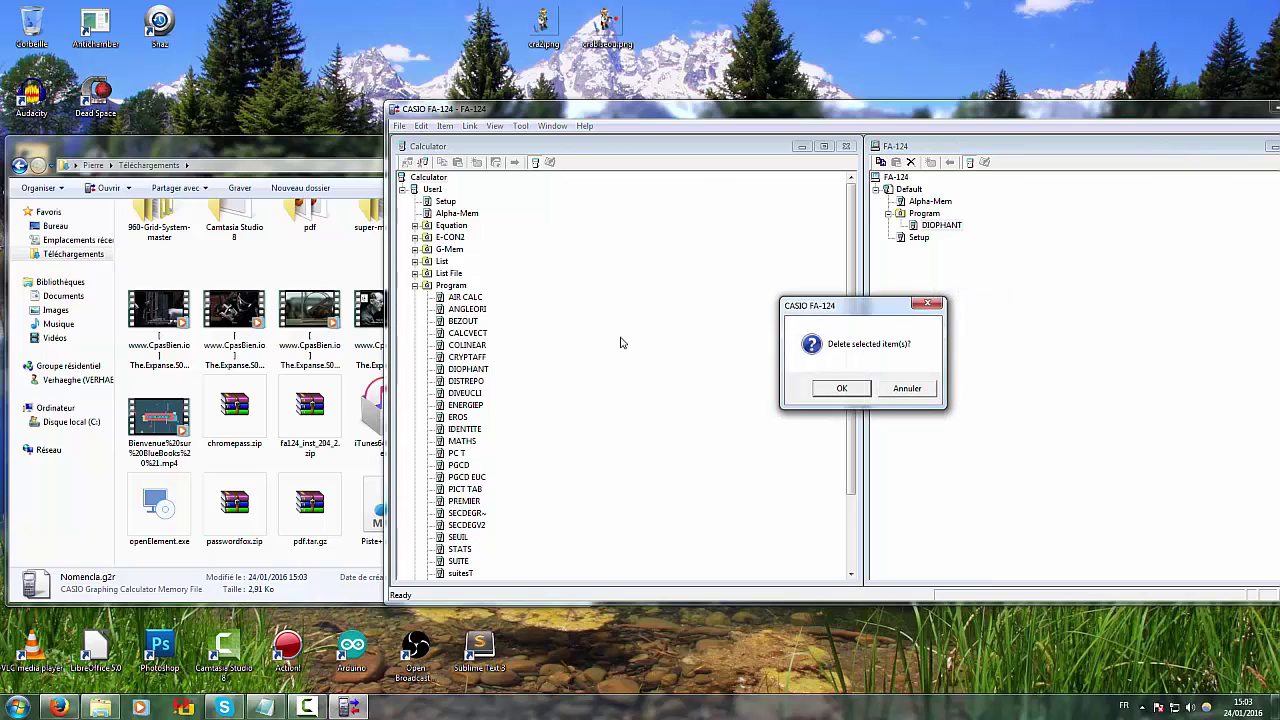
pyautogui.click(837, 386)
# - Import Nomencla.g2r from the Téléchargements folder into the FA-124 file tree on the computer side
pyautogui.click(358, 149)
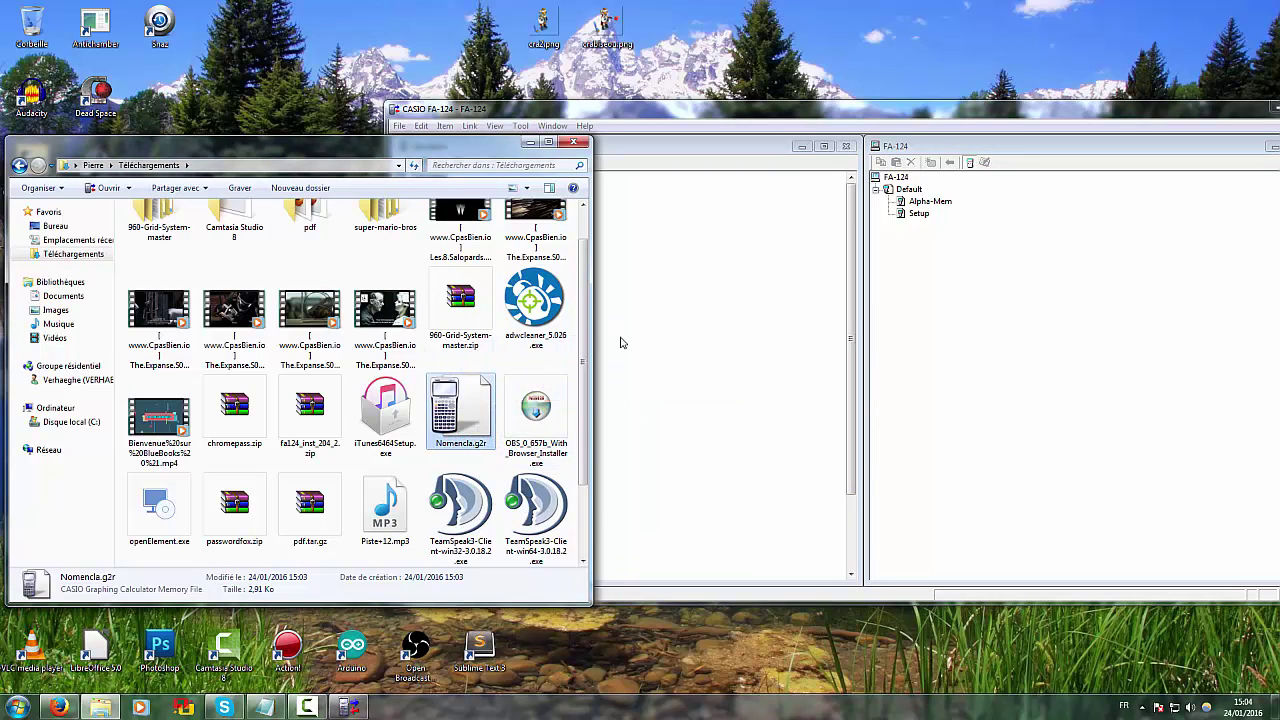
pyautogui.moveTo(621, 343)
pyautogui.mouseDown()
pyautogui.moveTo(919, 213)
pyautogui.moveTo(909, 189)
pyautogui.mouseUp()
pyautogui.moveTo(909, 189); pyautogui.dragTo(909, 189)
pyautogui.click(620, 343)
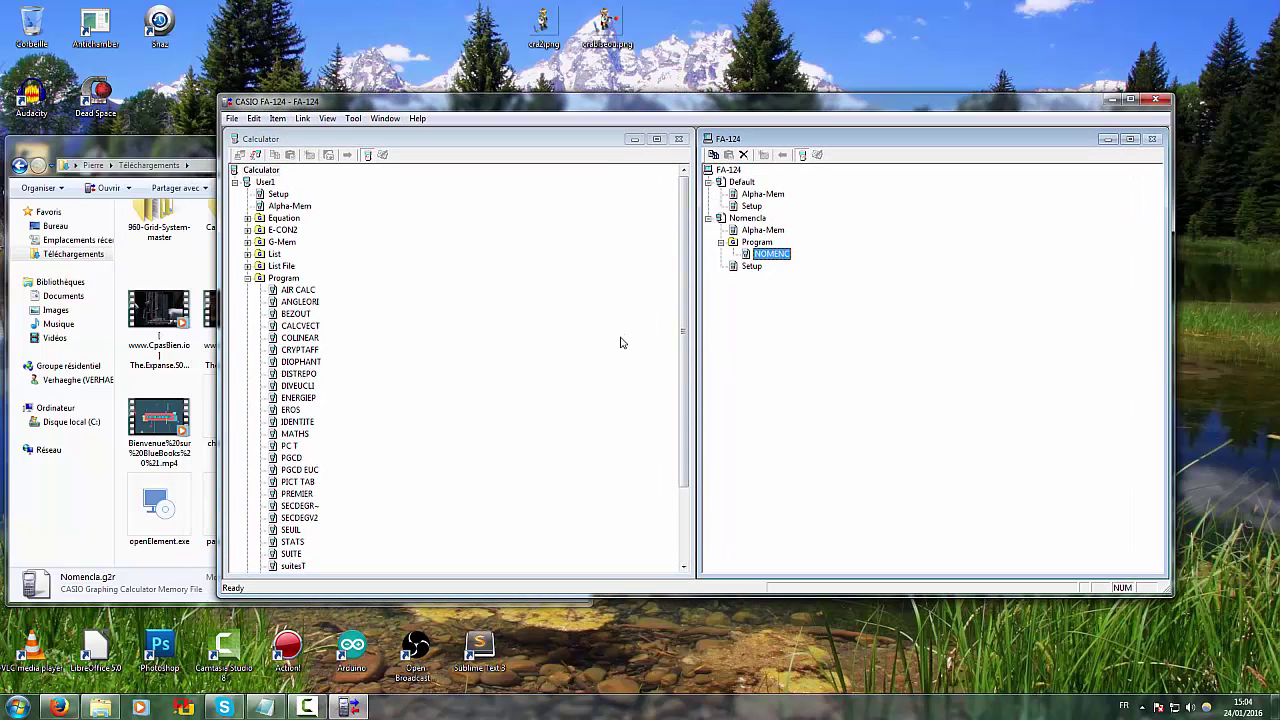
# - Transfer the NOMENC program from the Nomencla file to the Program group of the connected calculator
pyautogui.press('Up')
pyautogui.press('Up')
pyautogui.press('Up')
pyautogui.hotkey('ctrl', 'v')
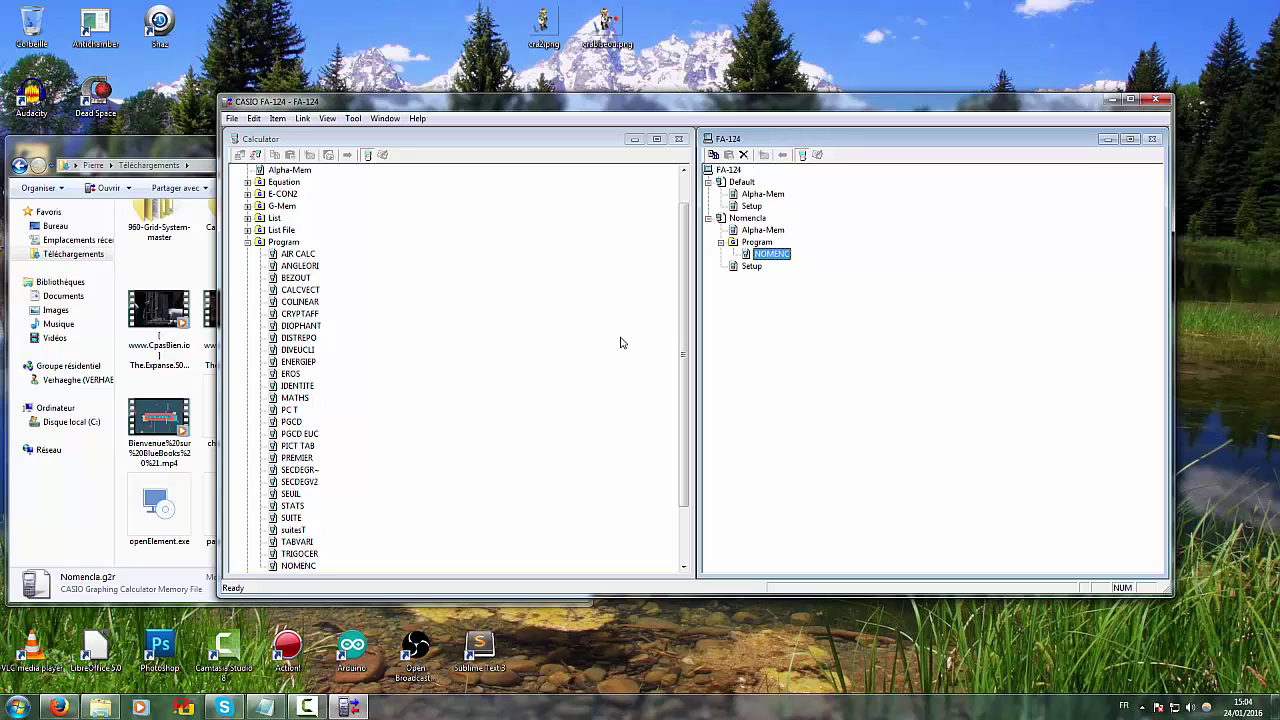
# - Disconnect the calculator from FA-124
pyautogui.click(620, 343)
pyautogui.scroll(-2, 620, 343)
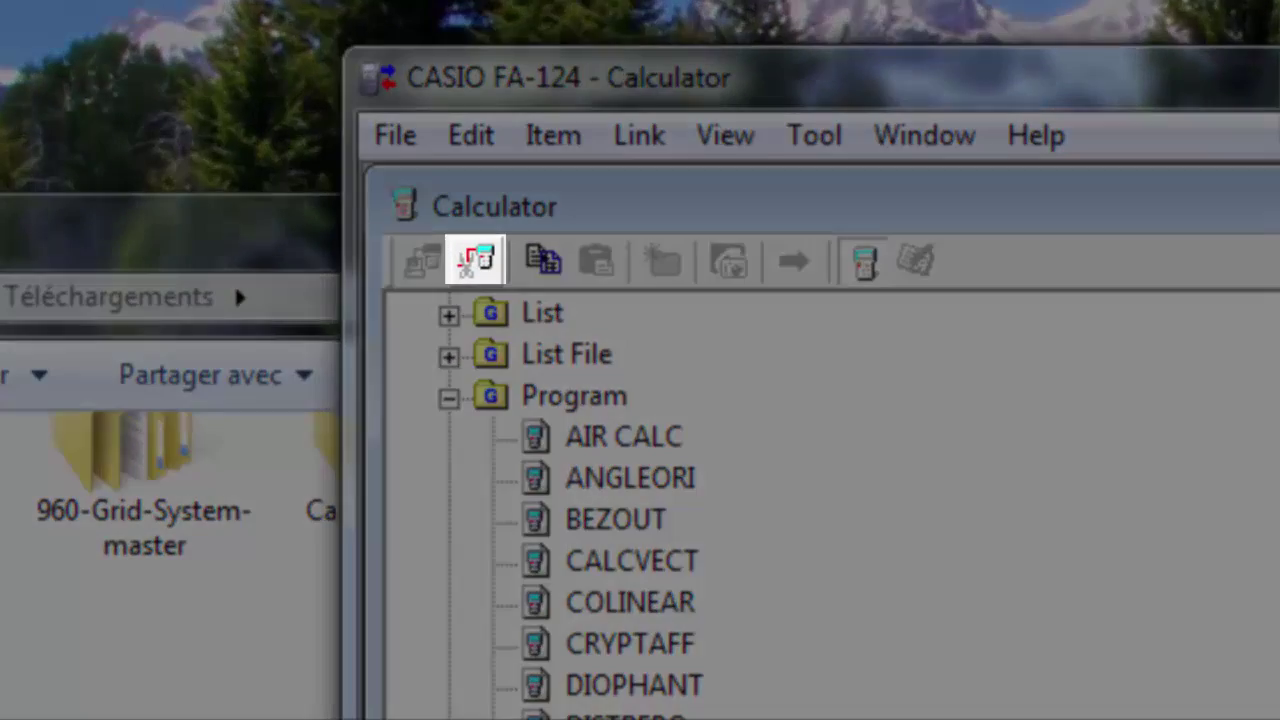
pyautogui.click(477, 260)
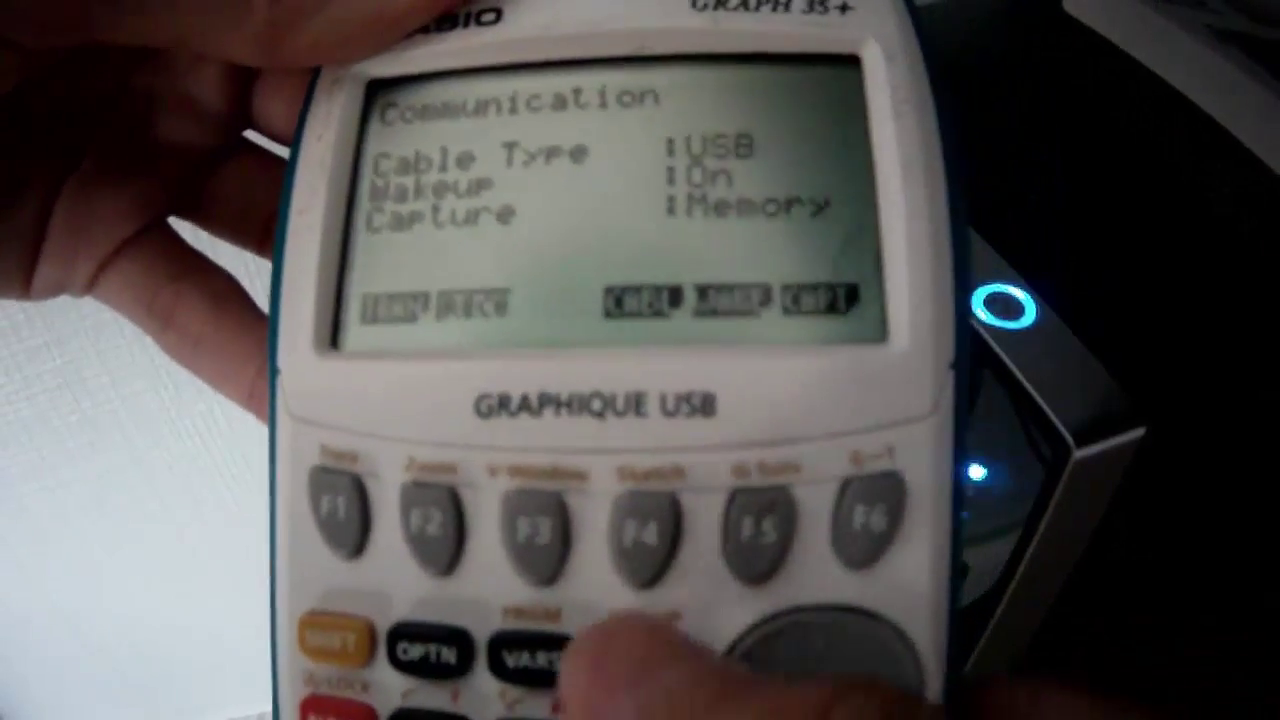
pyautogui.press('Left')
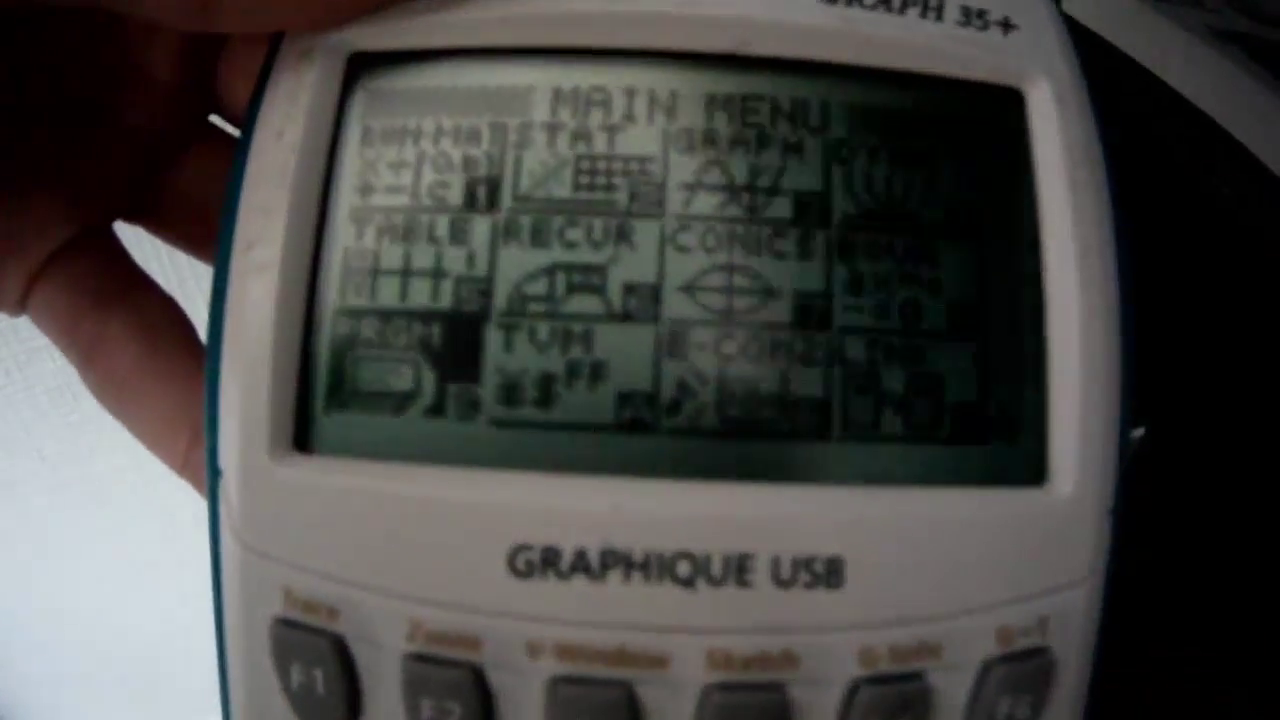
pyautogui.press('Return')
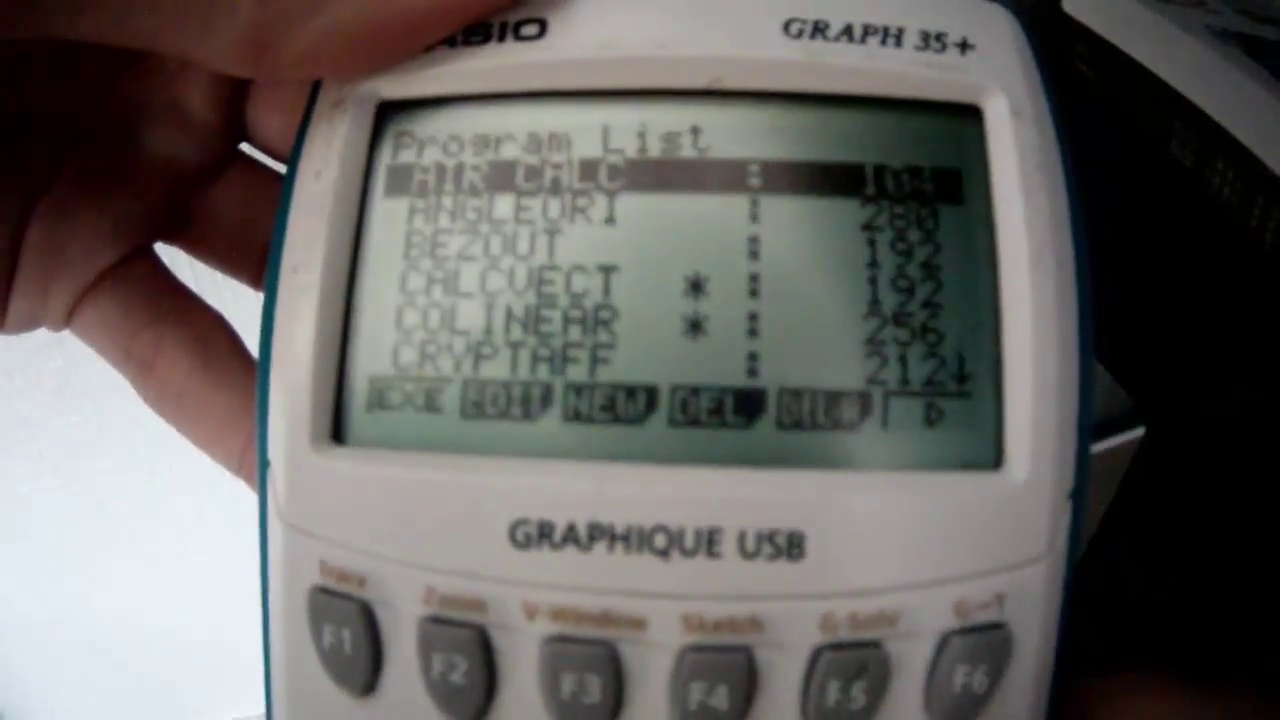
pyautogui.press('Down')
pyautogui.press('Down')
pyautogui.press('Down')
pyautogui.press('Down')
pyautogui.press('Down')
pyautogui.press('Down')
pyautogui.press('Down')
pyautogui.press('Down')
pyautogui.press('Down')
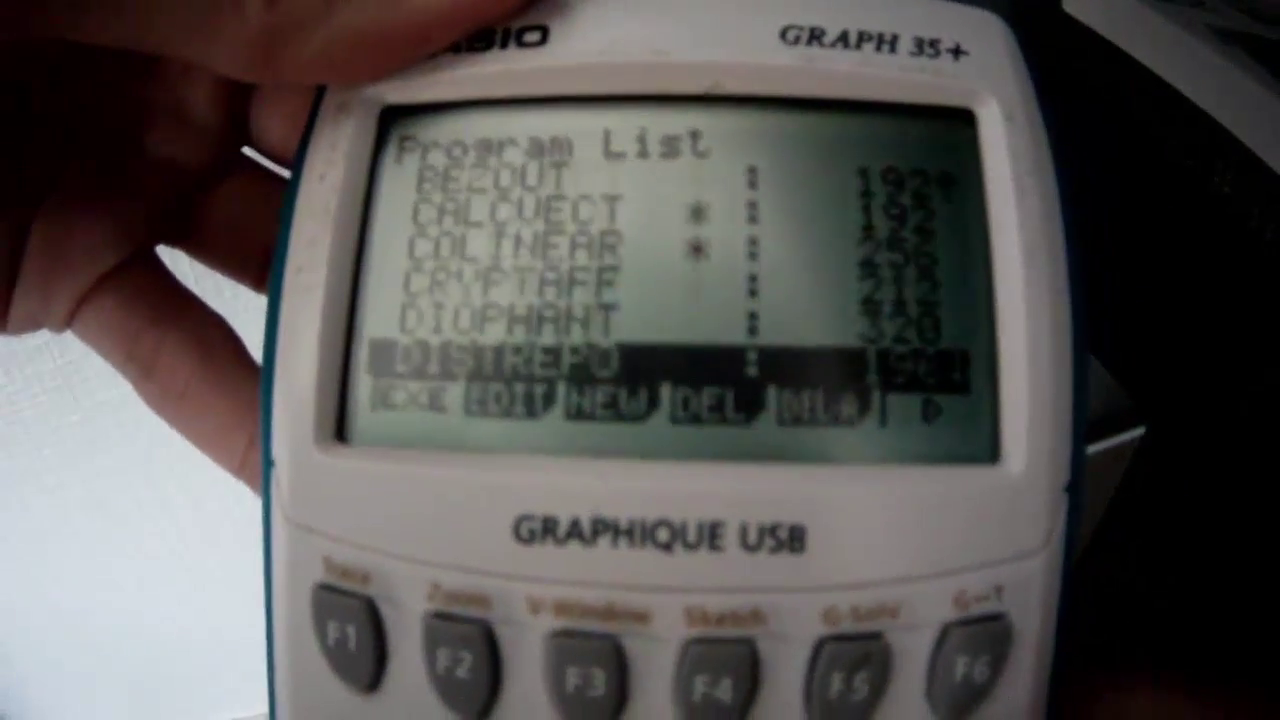
pyautogui.press('Down')
pyautogui.press('Down')
pyautogui.press('Down')
pyautogui.press('Down')
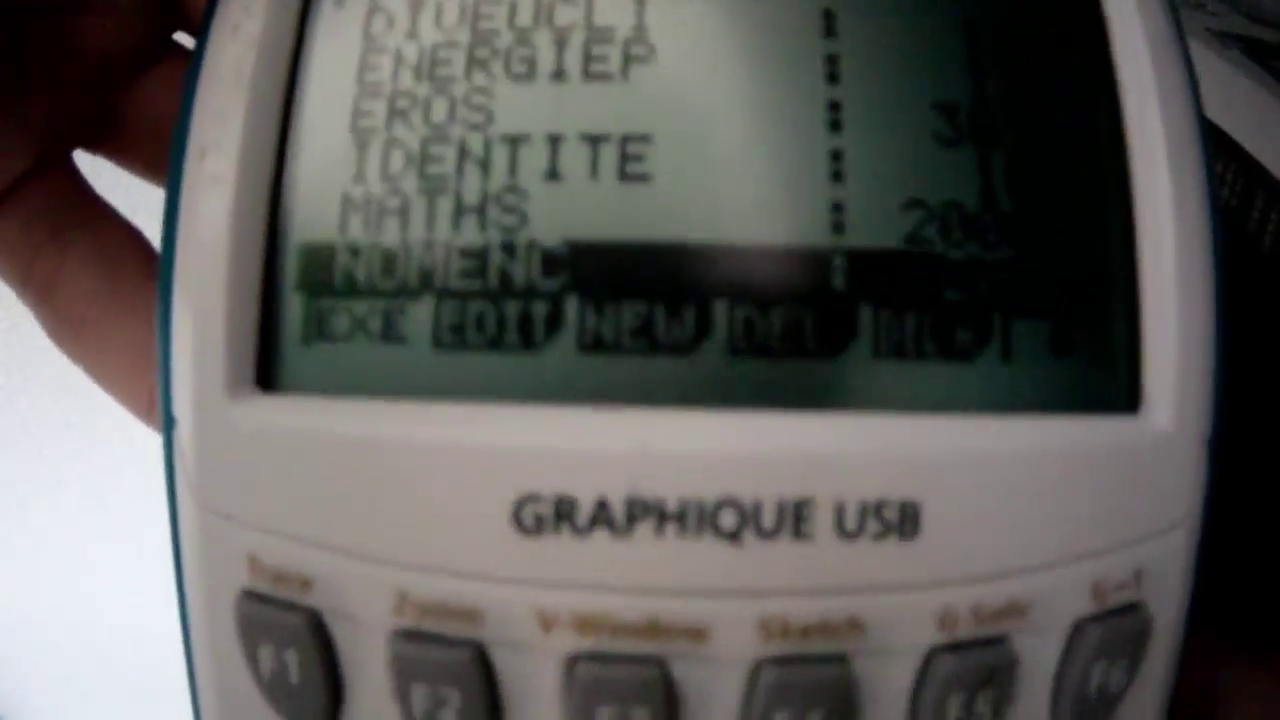
pyautogui.press('Return')
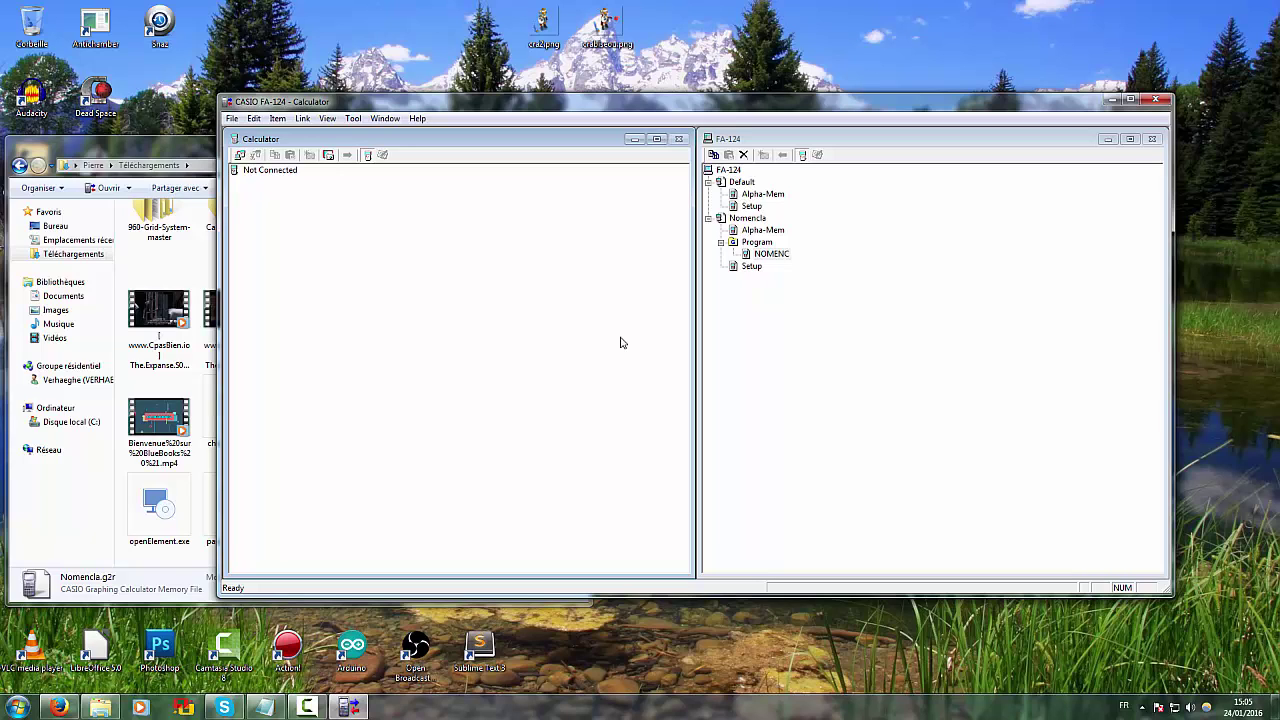
pyautogui.hotkey('ctrl', 'Tab')
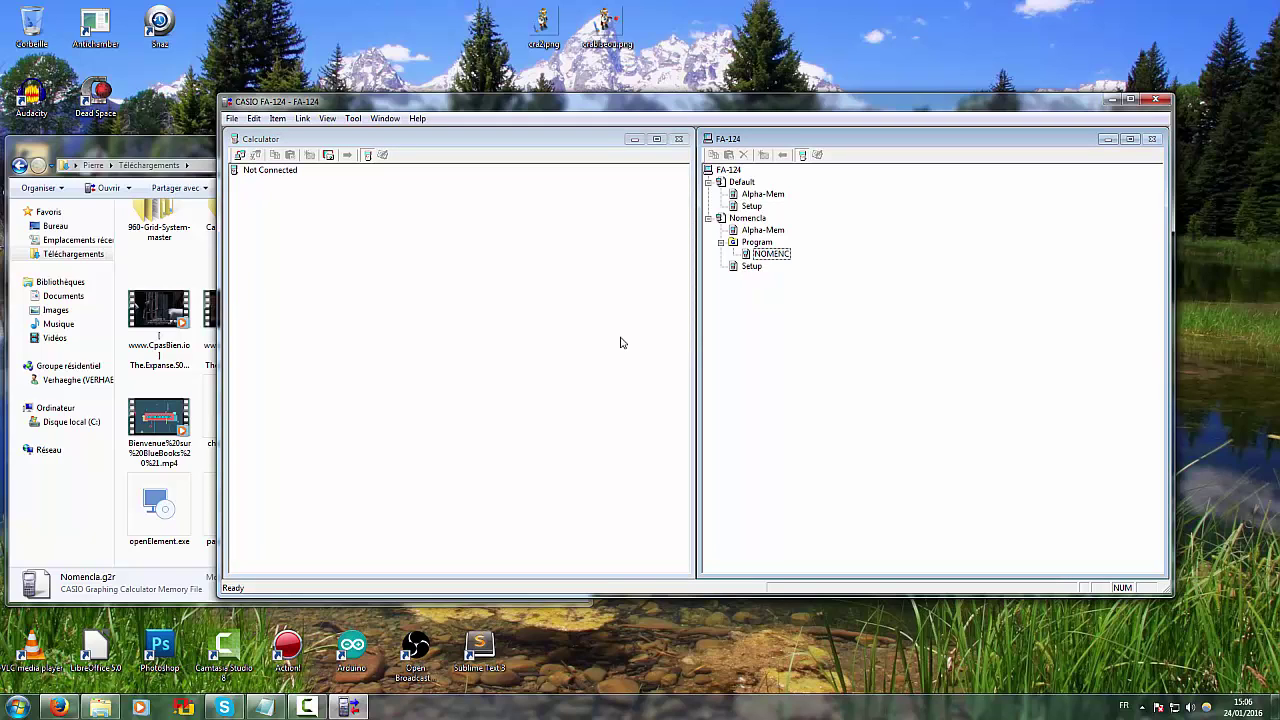